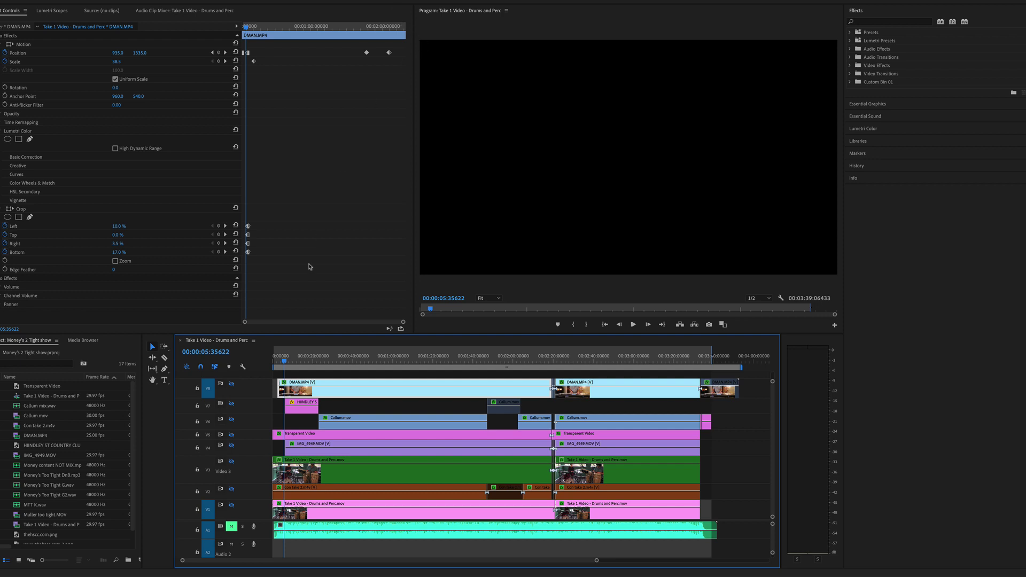
# - Save the 'Take 1 Video - Drums and Perc' Premiere project and reveal the Dock
pyautogui.hotkey('ctrl', 's')
pyautogui.moveTo(514, 572)
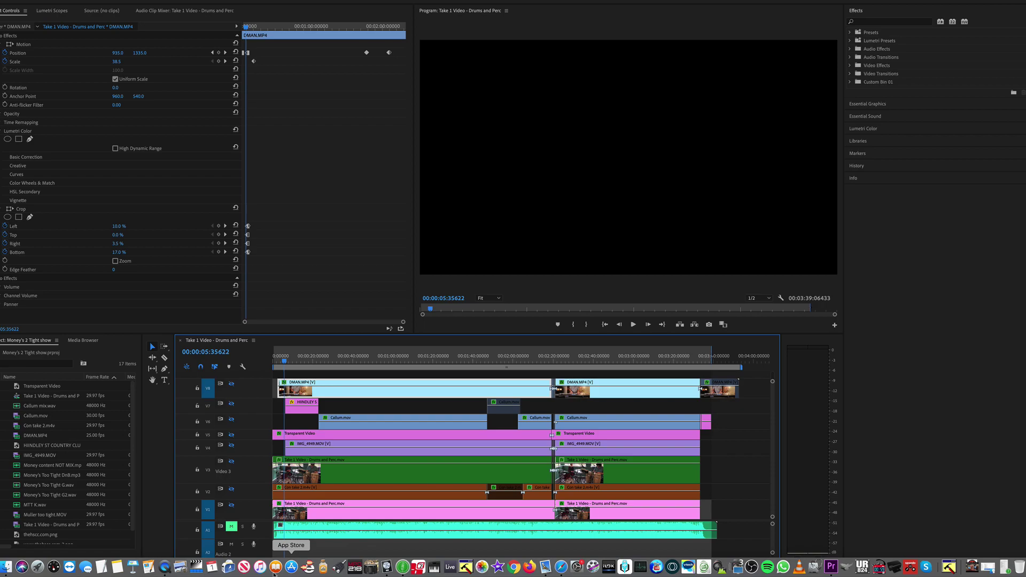
# - In Logic Pro, solo the Money's Too Tight audio track and unsolo the piano track
pyautogui.click(388, 569)
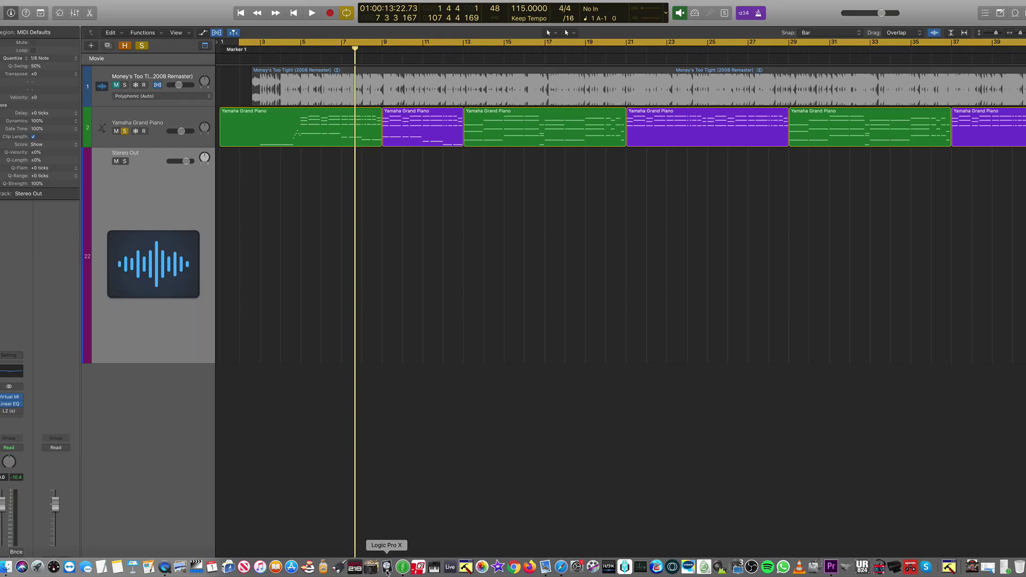
pyautogui.click(124, 85)
pyautogui.click(124, 131)
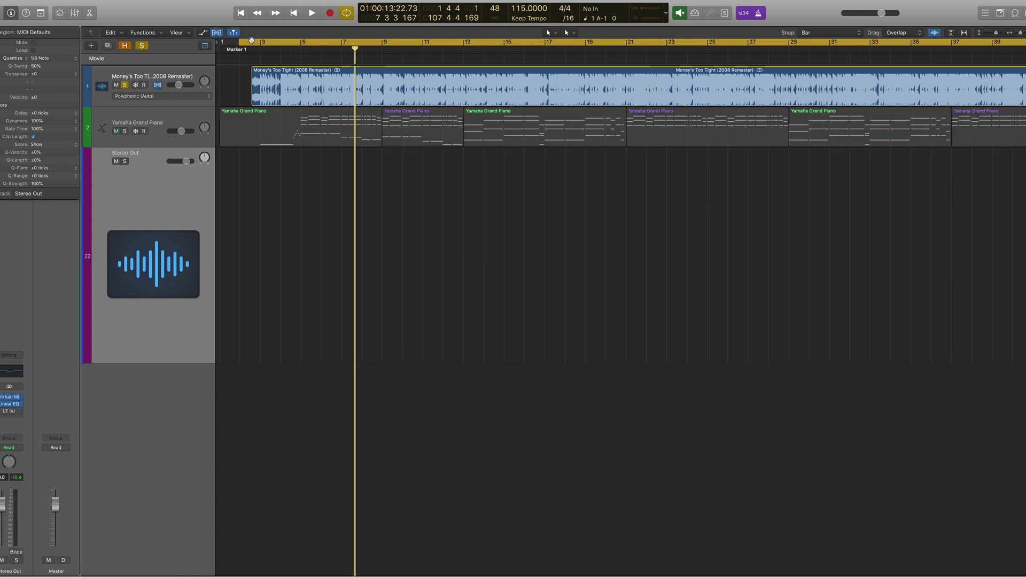
# - Play the song from near the start, skipping through bars 9, 12, 15 and 19, then stop
pyautogui.click(282, 49)
pyautogui.press('space')
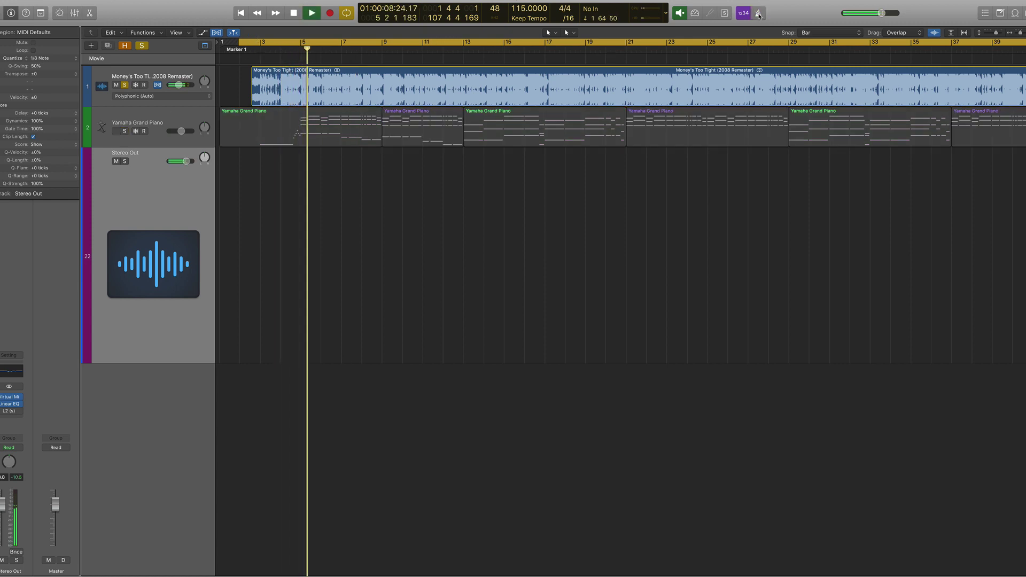
pyautogui.click(394, 49)
pyautogui.click(452, 49)
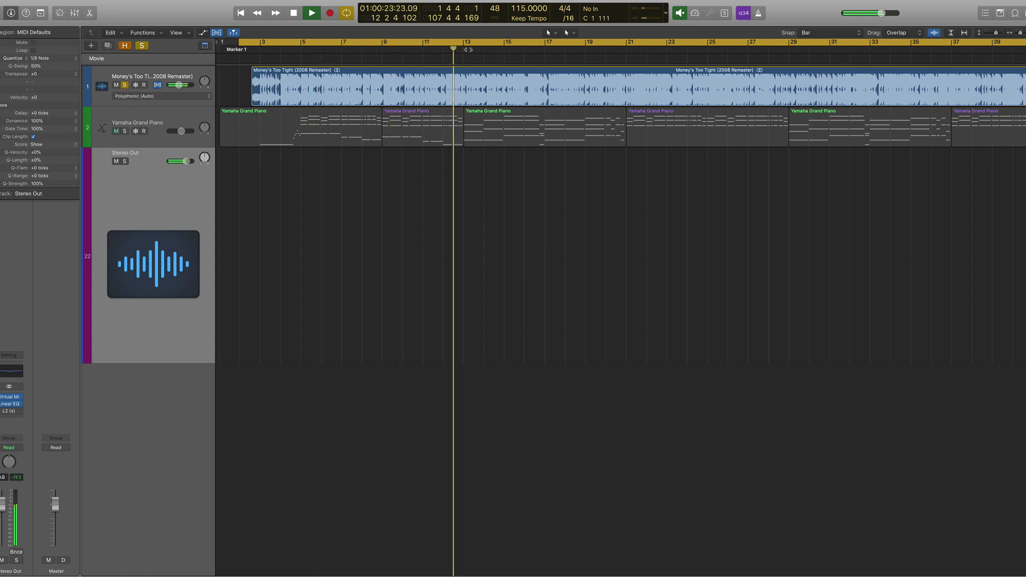
pyautogui.click(503, 49)
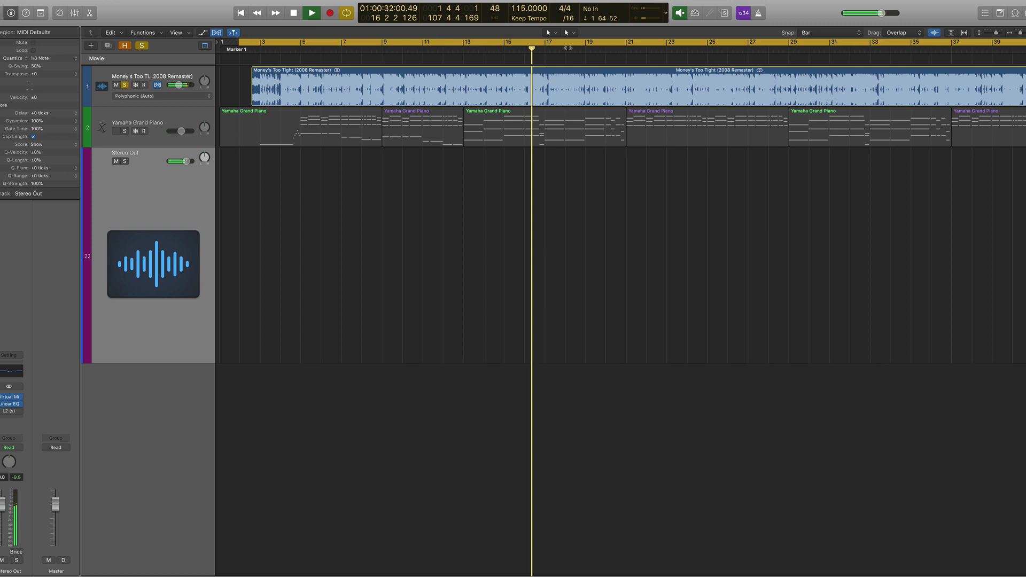
pyautogui.click(604, 50)
pyautogui.press('space')
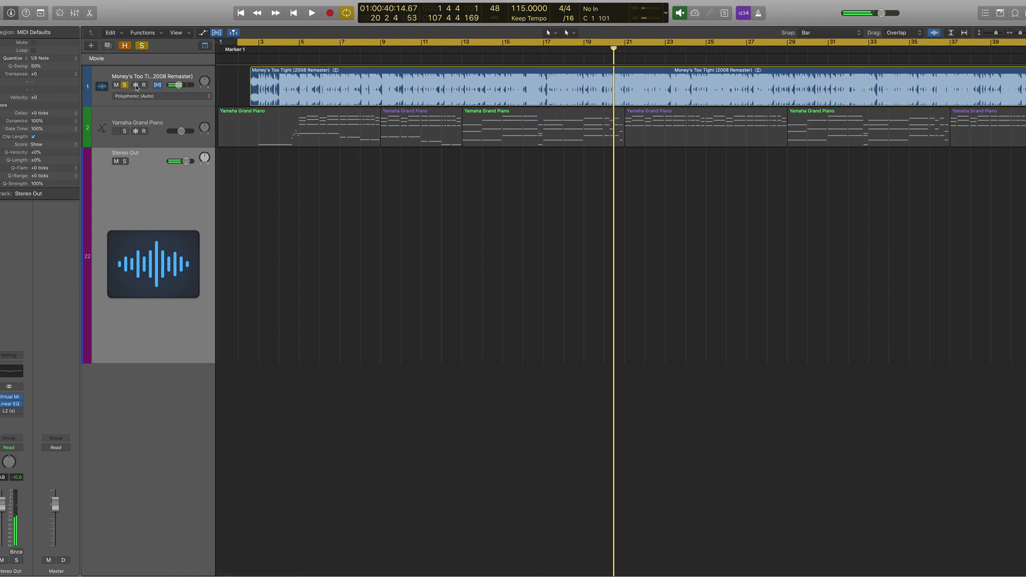
# - Unsolo and mute the Money's Too Tight track, then select the Yamaha Grand Piano track
pyautogui.click(125, 86)
pyautogui.click(125, 86)
pyautogui.click(116, 85)
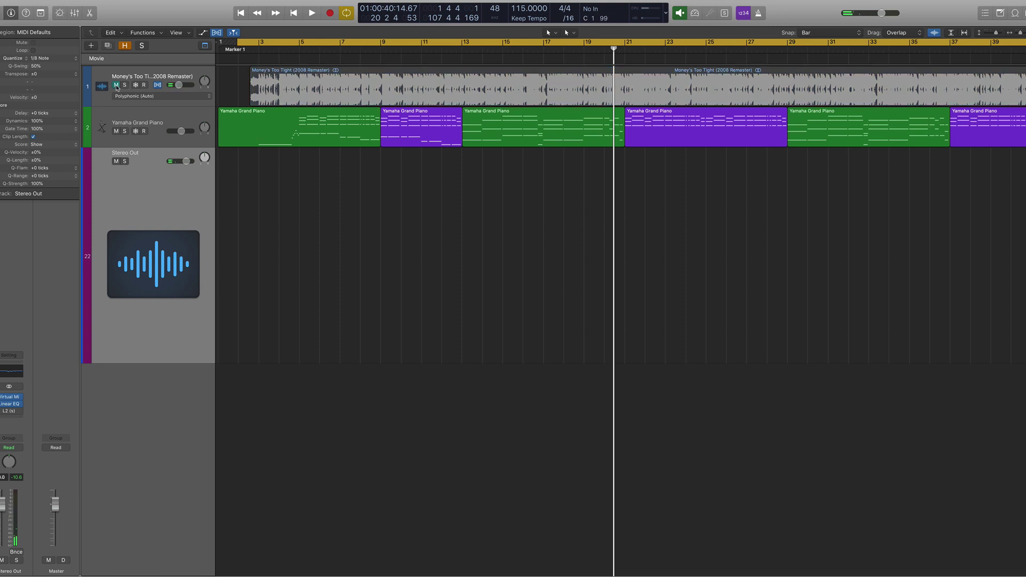
pyautogui.click(182, 115)
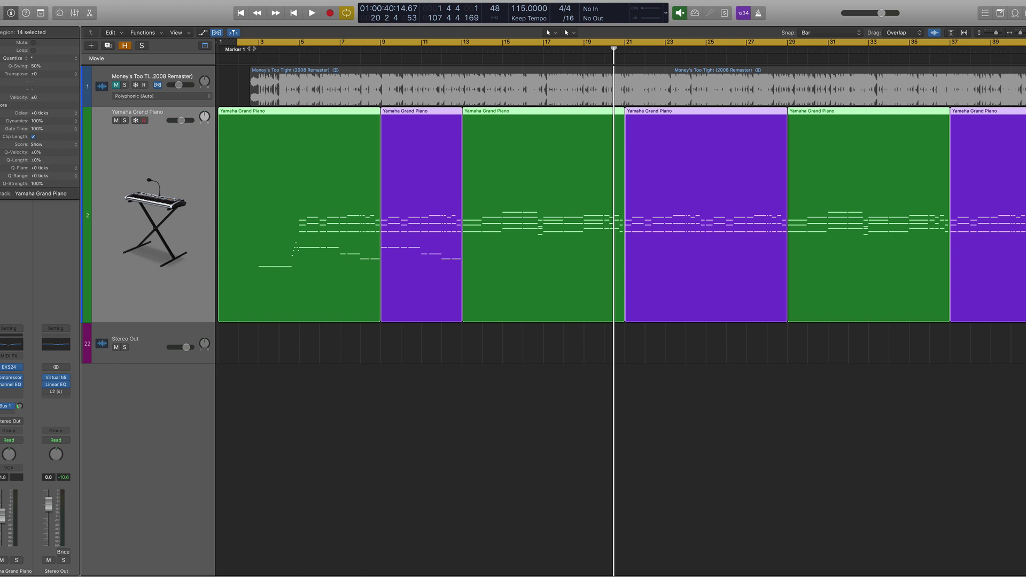
# - Open the Money's Too Tight folder and its three handwritten photos in Preview
pyautogui.press('super+Tab')
pyautogui.press('super+Tab')
pyautogui.press('super+Tab')
pyautogui.press('super+Tab')
pyautogui.press('super+Tab')
pyautogui.press('super+Tab')
pyautogui.press('super+Tab')
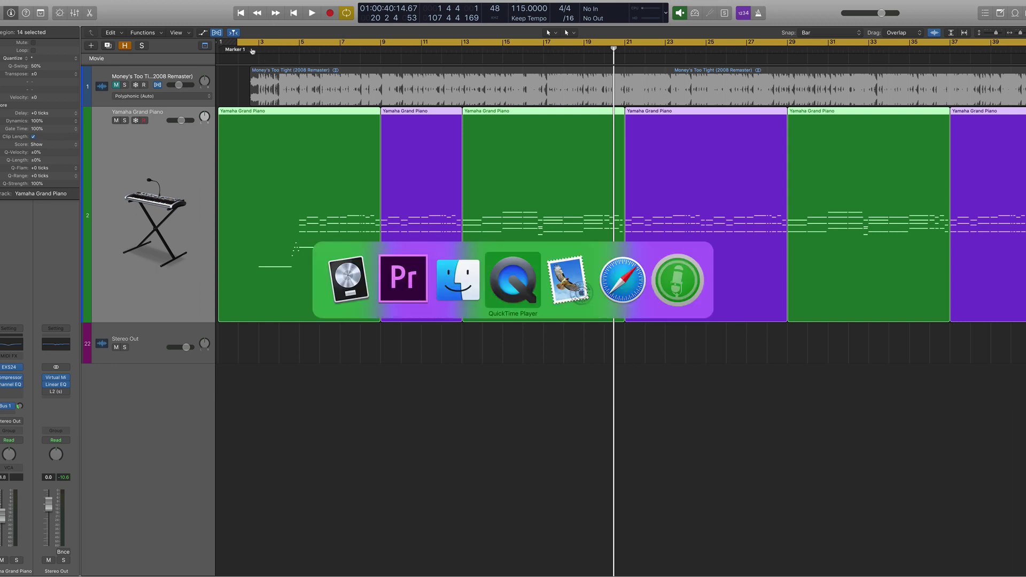
pyautogui.moveTo(497, 567)
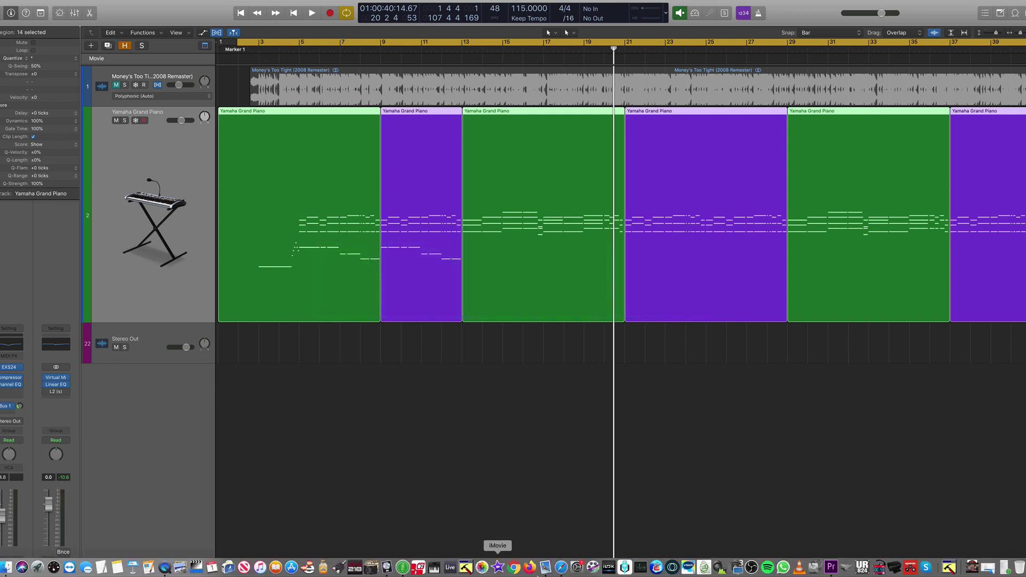
pyautogui.click(989, 574)
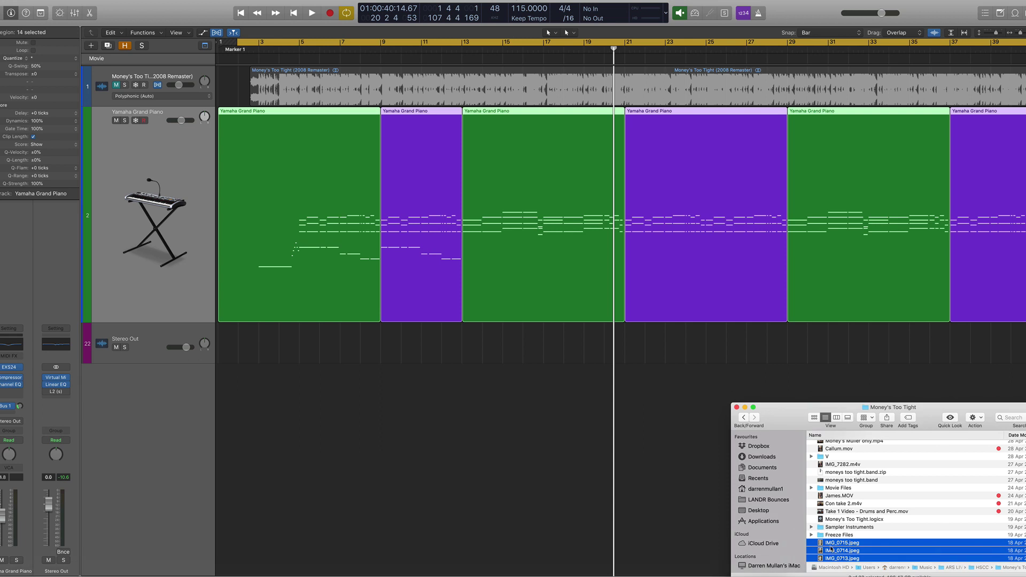
pyautogui.doubleClick(826, 545)
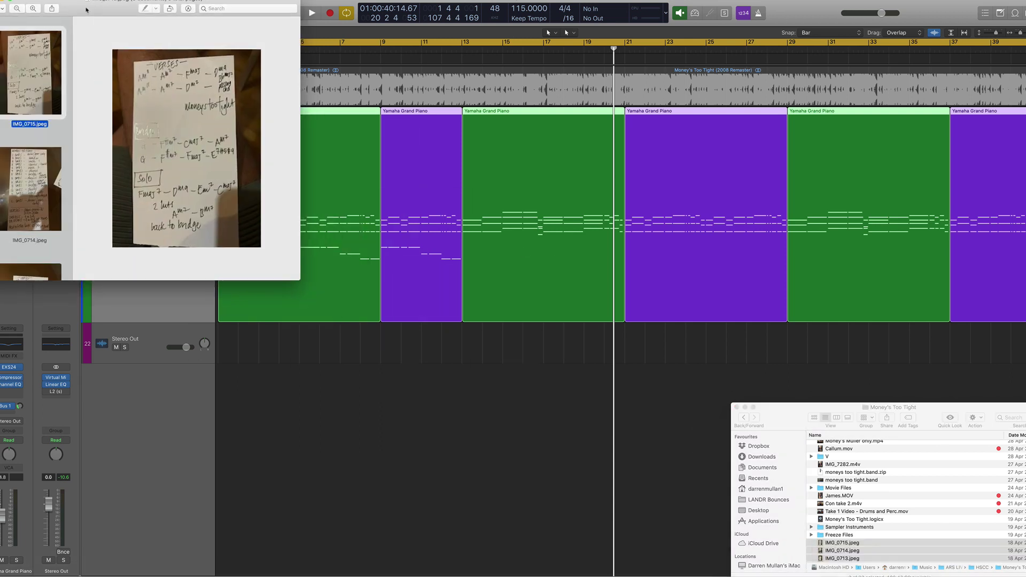
# - Center the viewer, compare the IMG_0714 setlist and IMG_0713 chord sheet, and enlarge the window
pyautogui.moveTo(115, 17); pyautogui.dragTo(387, 90)
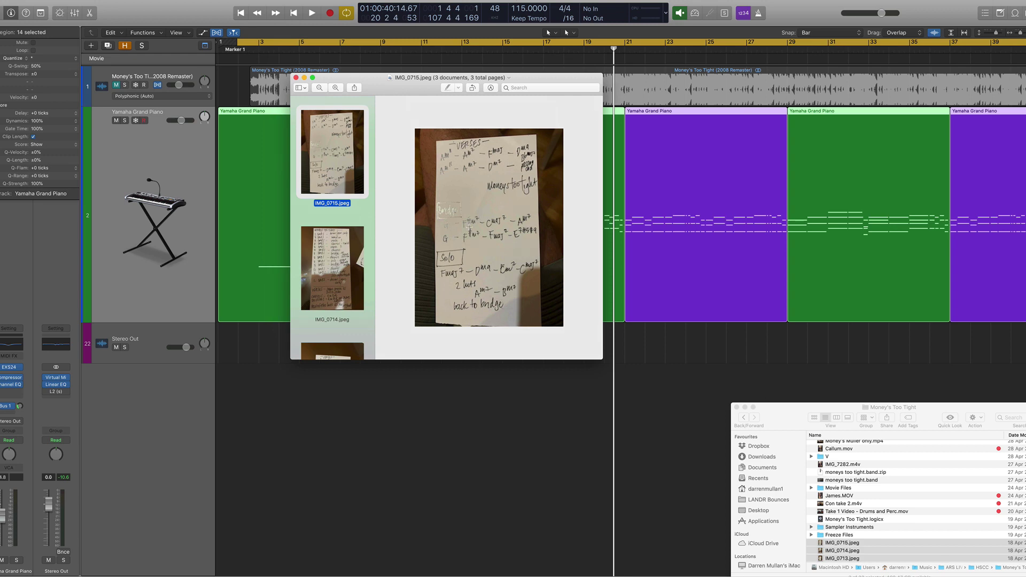
pyautogui.click(328, 255)
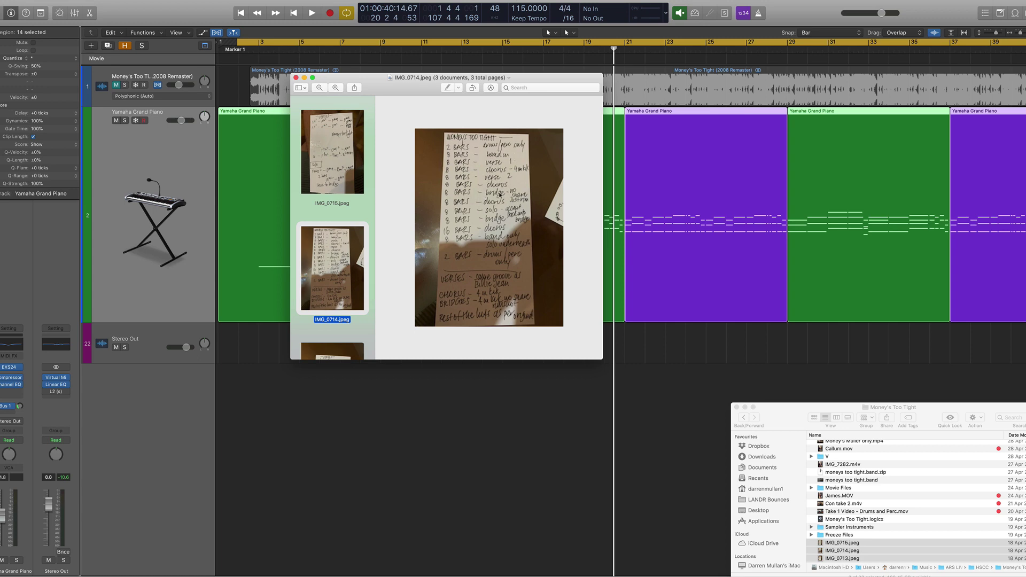
pyautogui.scroll(-3, 340, 288)
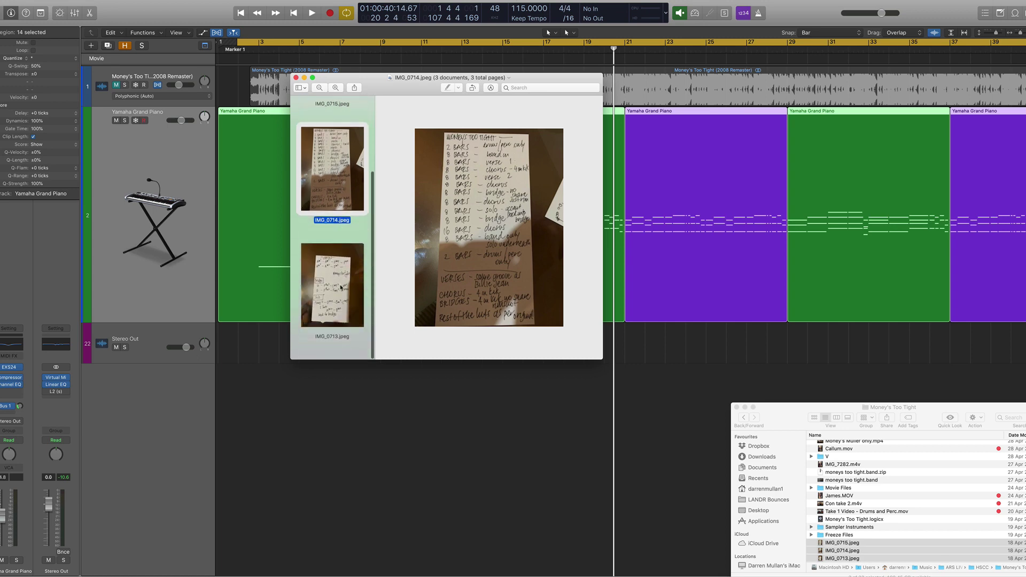
pyautogui.click(332, 299)
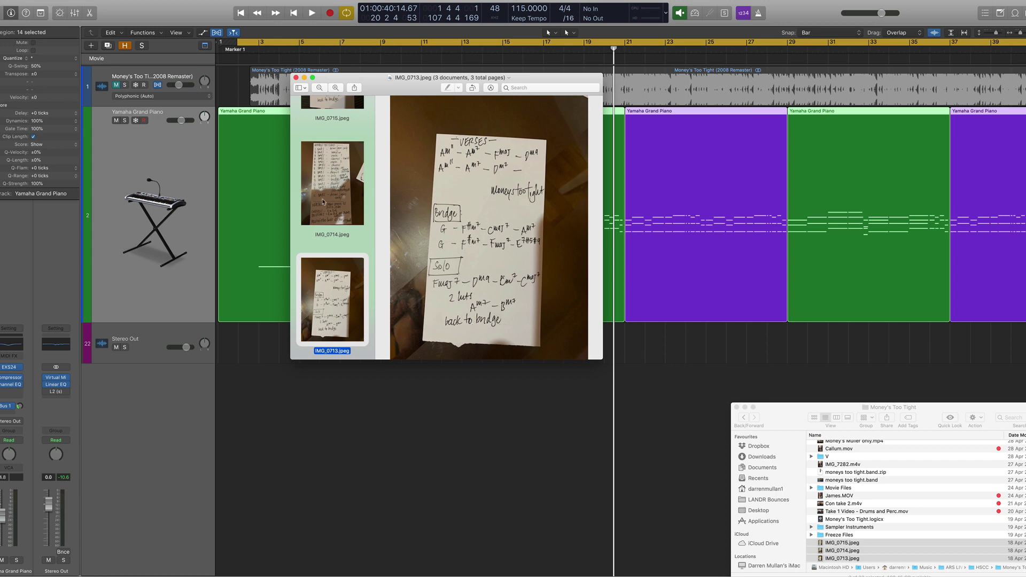
pyautogui.click(335, 189)
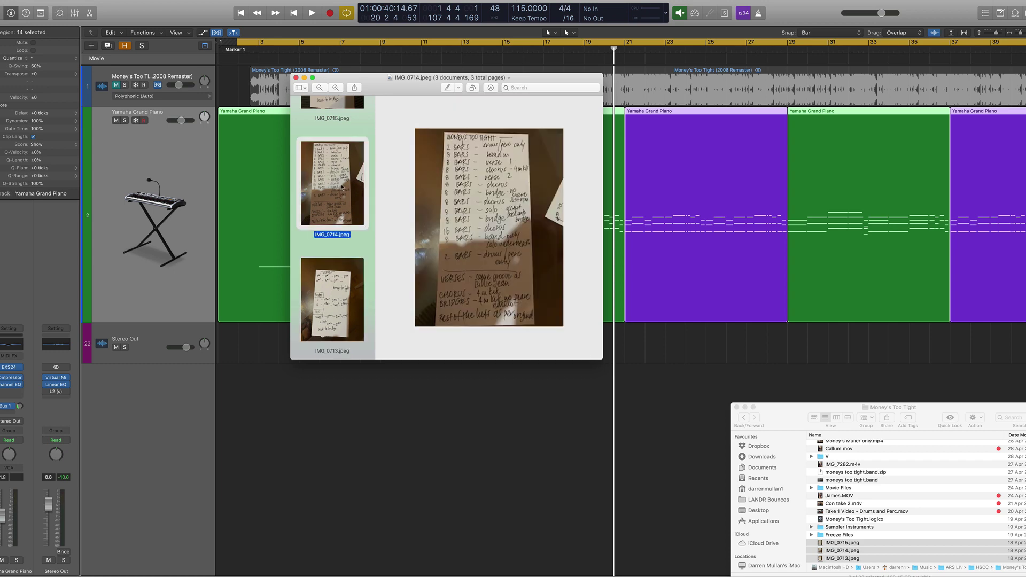
pyautogui.moveTo(597, 361); pyautogui.dragTo(884, 545)
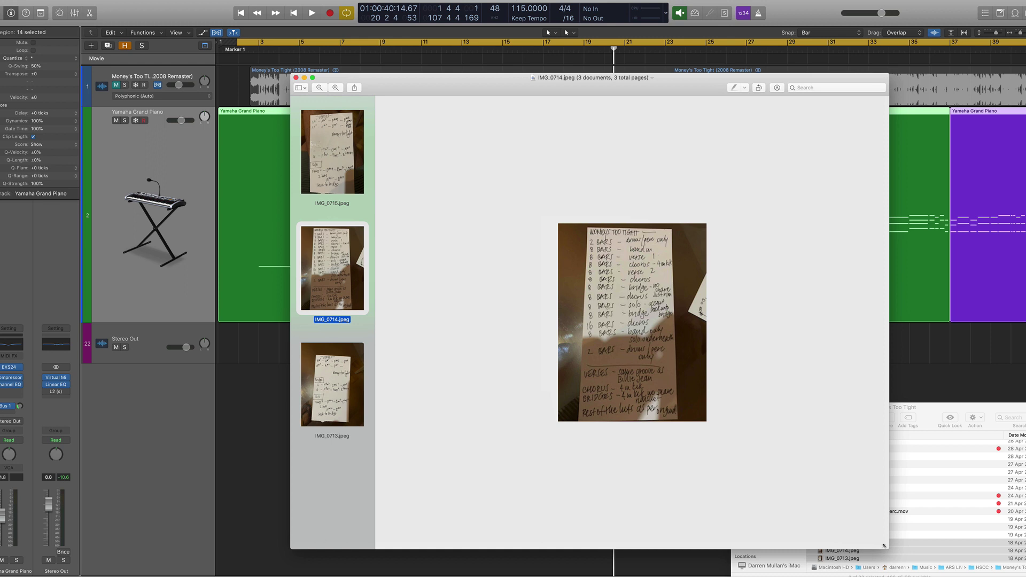
# - Close Preview and play the soloed Yamaha Grand Piano track from bar 3 with the metronome on
pyautogui.click(297, 78)
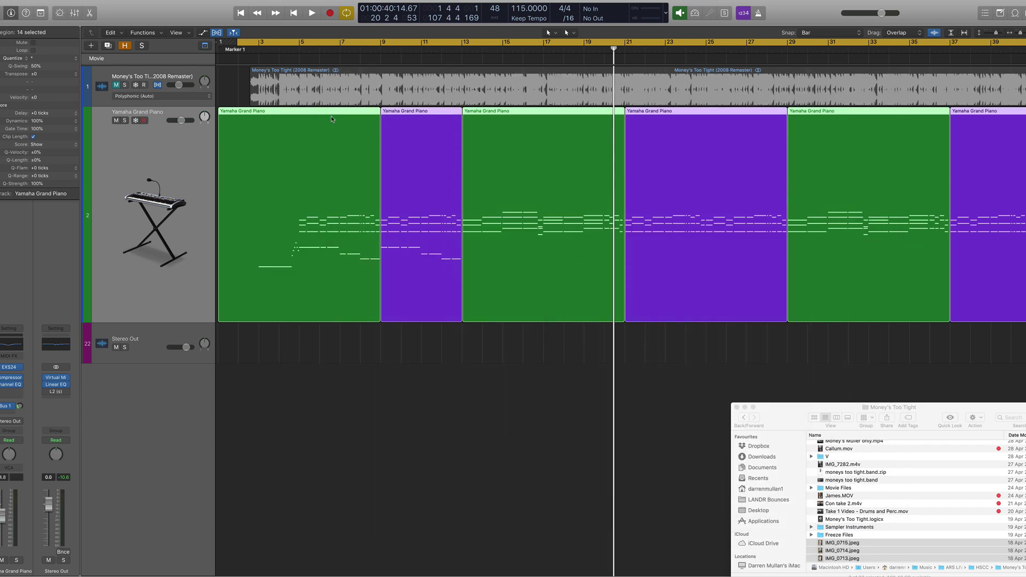
pyautogui.doubleClick(260, 48)
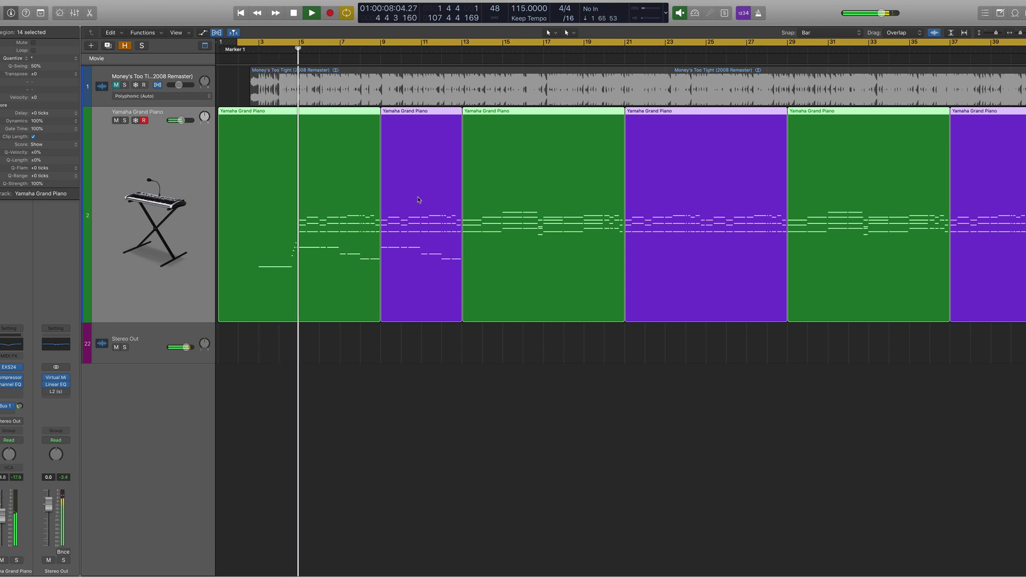
pyautogui.click(124, 120)
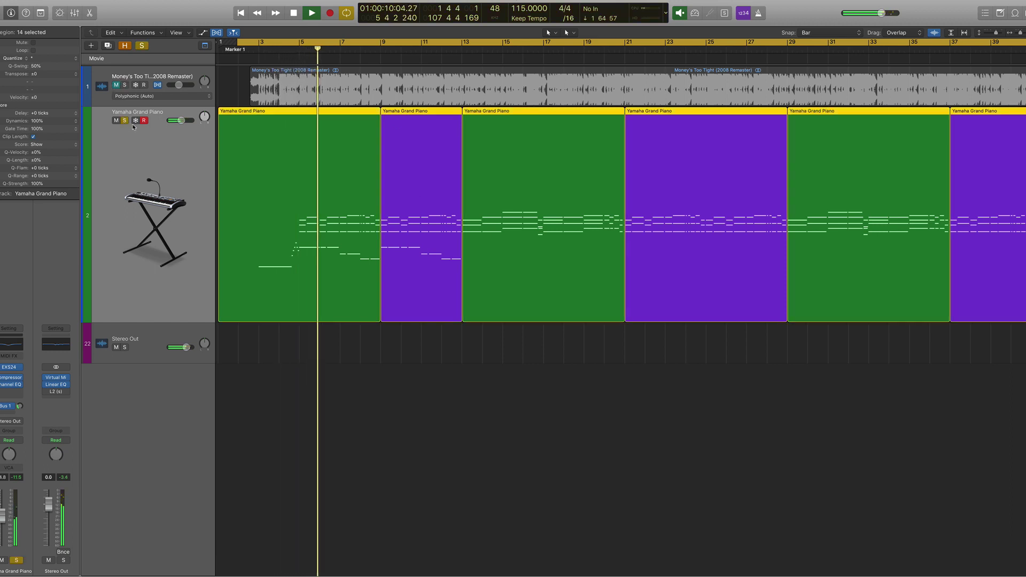
pyautogui.click(759, 13)
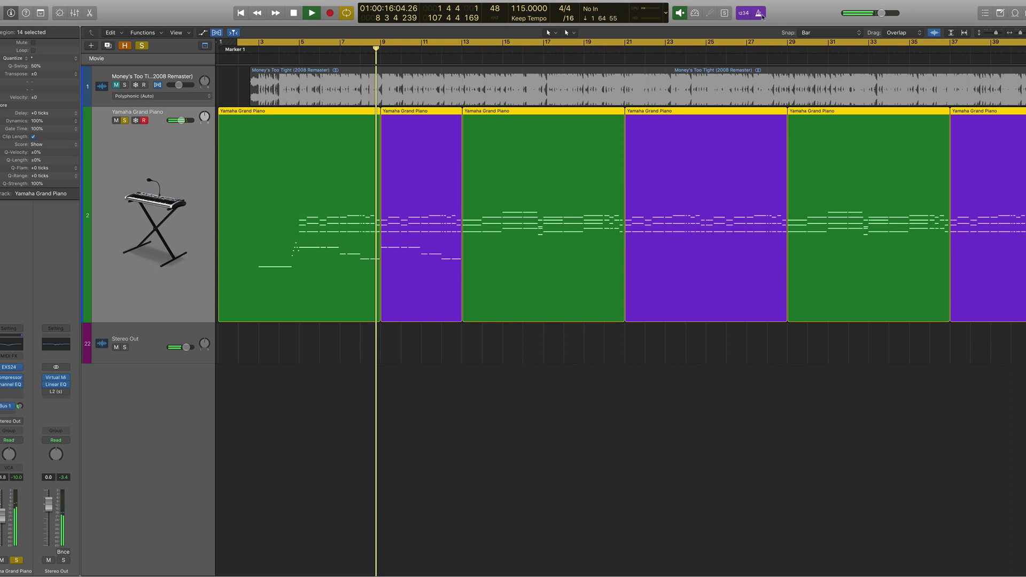
pyautogui.press('space')
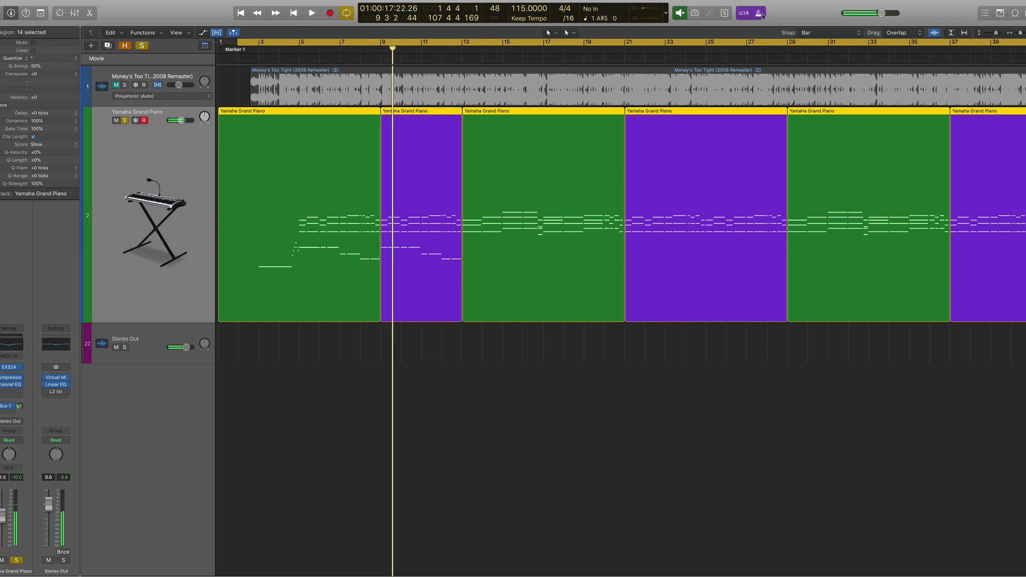
pyautogui.click(761, 14)
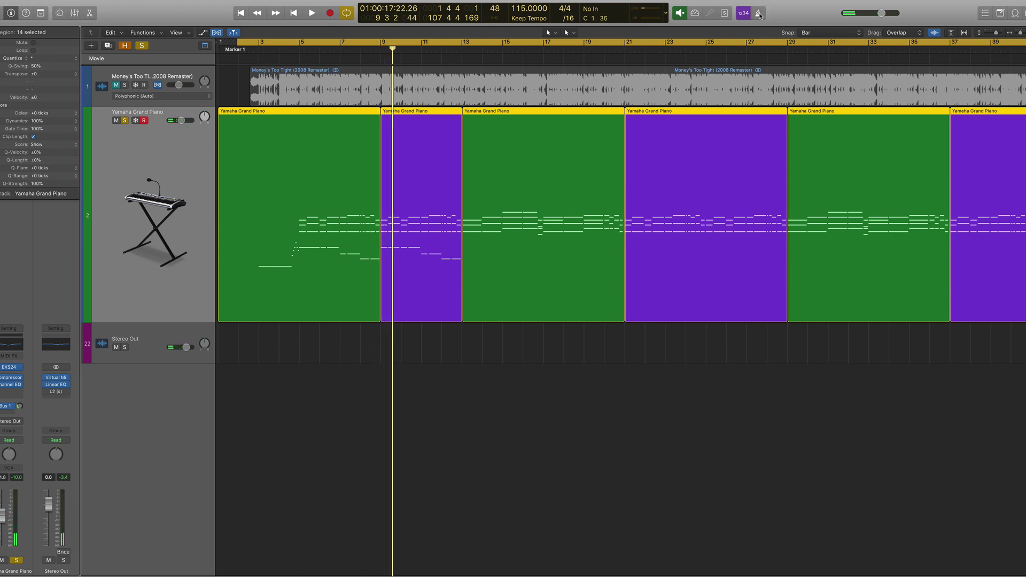
pyautogui.click(760, 14)
# - Open Take 1 Video - Drums and Perc.mov from the Money's Too Tight folder
pyautogui.press('super+Tab')
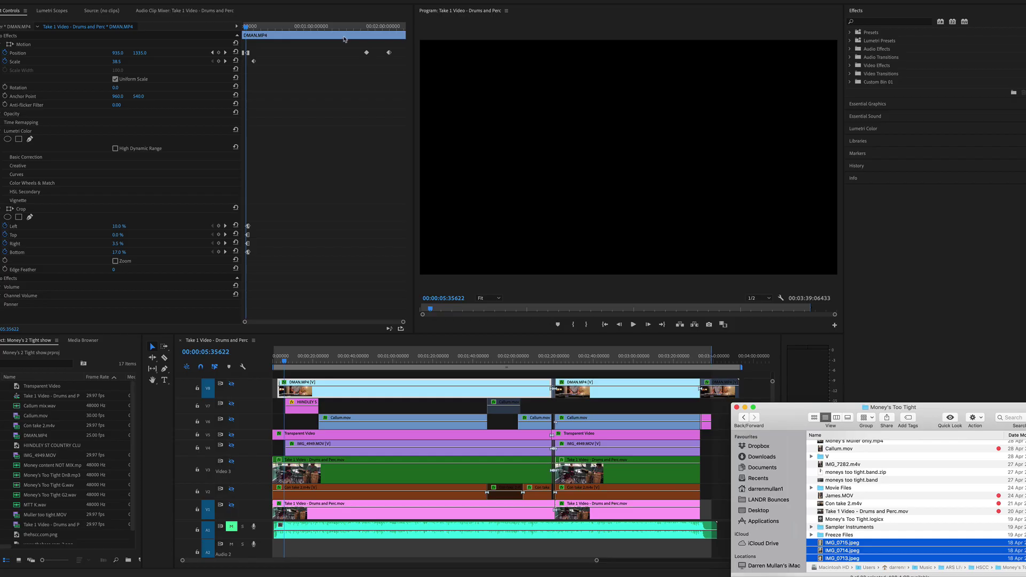
pyautogui.press('super+Tab')
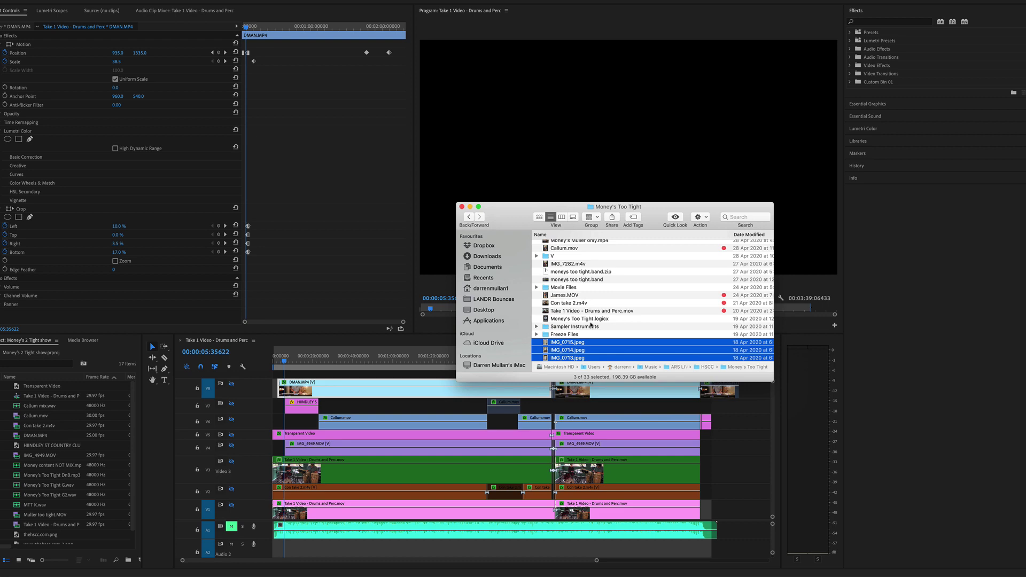
pyautogui.scroll(-2, 591, 326)
pyautogui.scroll(3, 588, 325)
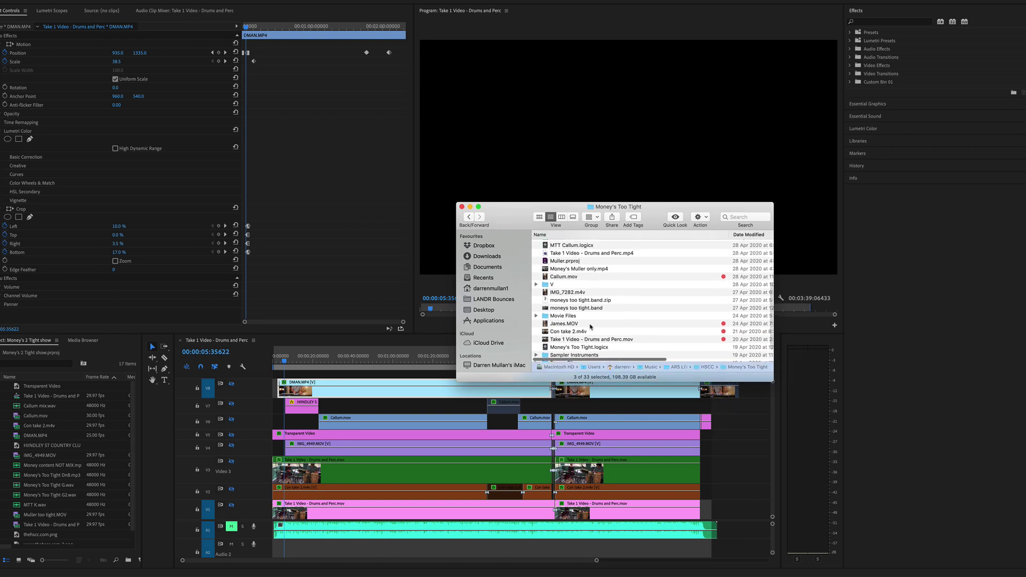
pyautogui.doubleClick(587, 323)
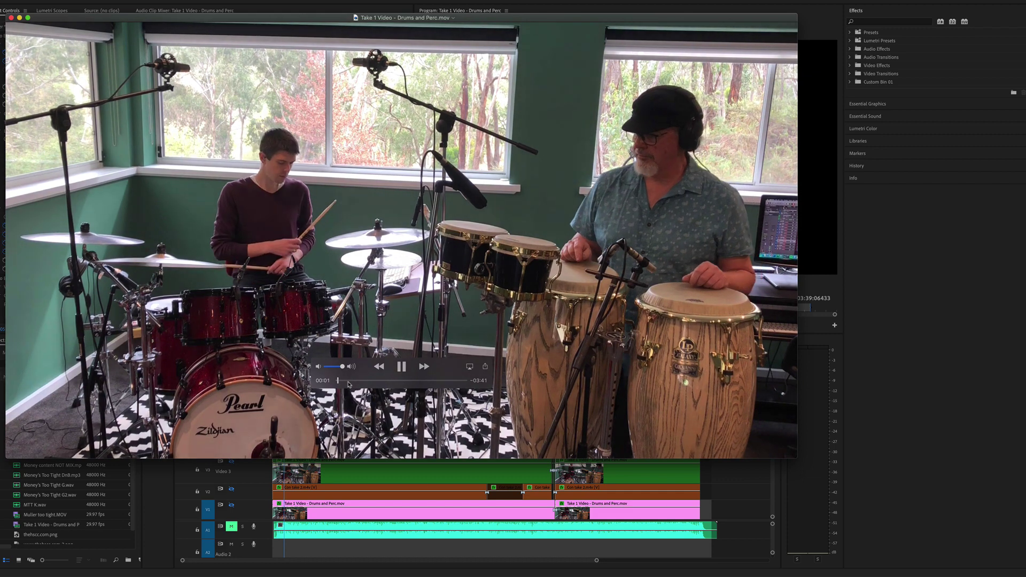
# - Review the drums take, jumping to about 01:45 and pausing at 01:48
pyautogui.press('space')
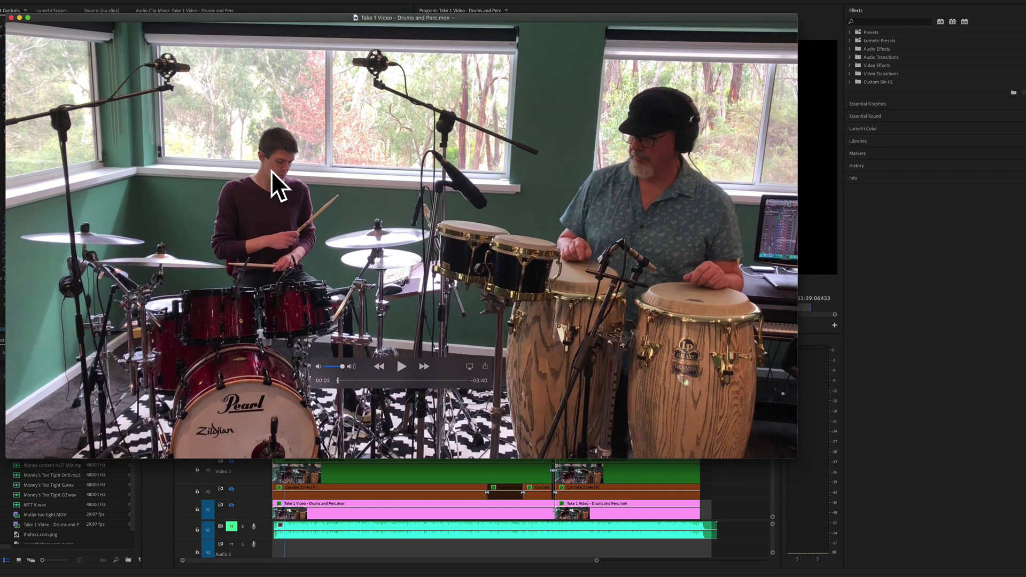
pyautogui.click(400, 367)
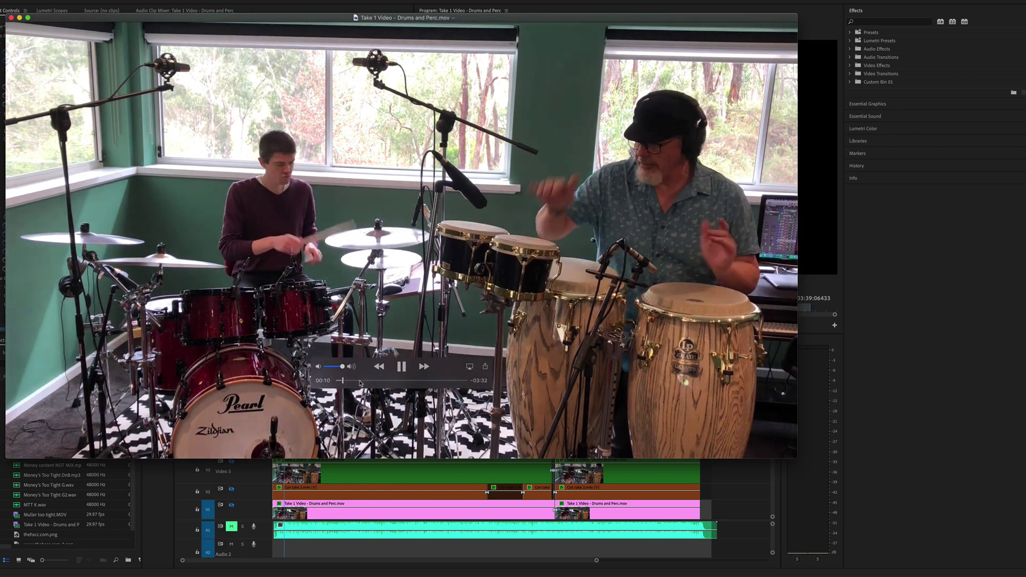
pyautogui.click(399, 380)
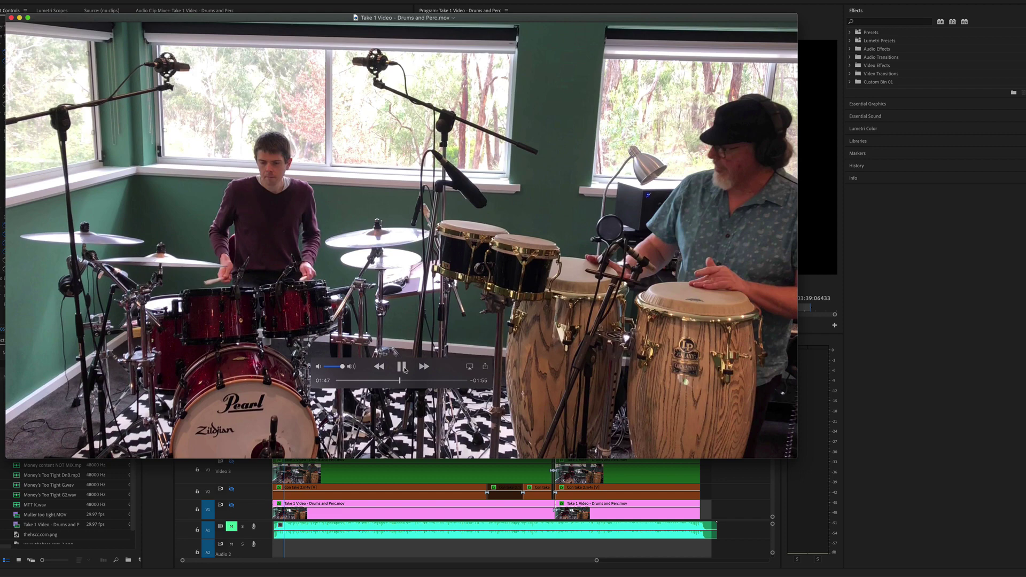
pyautogui.click(402, 367)
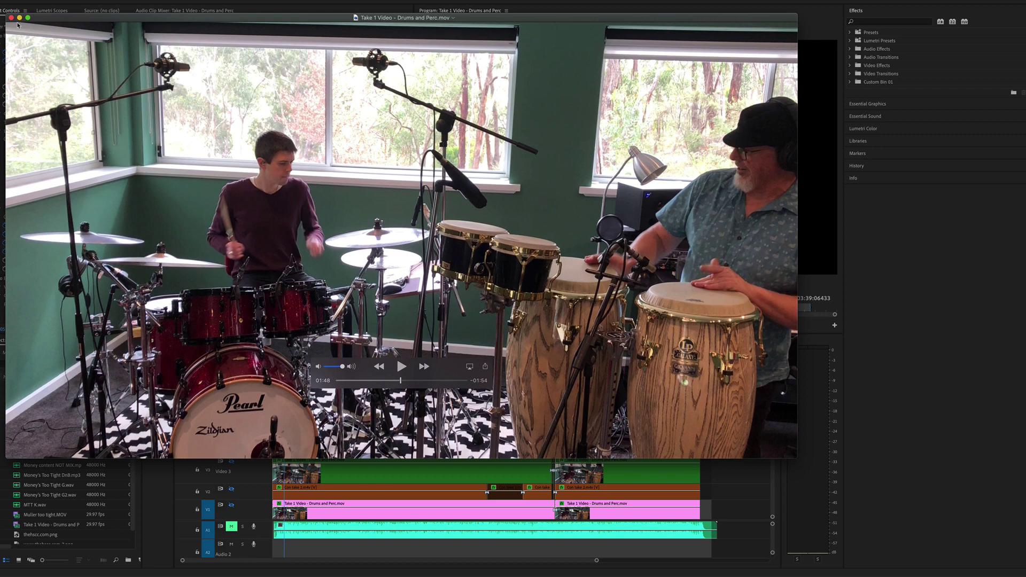
pyautogui.click(11, 18)
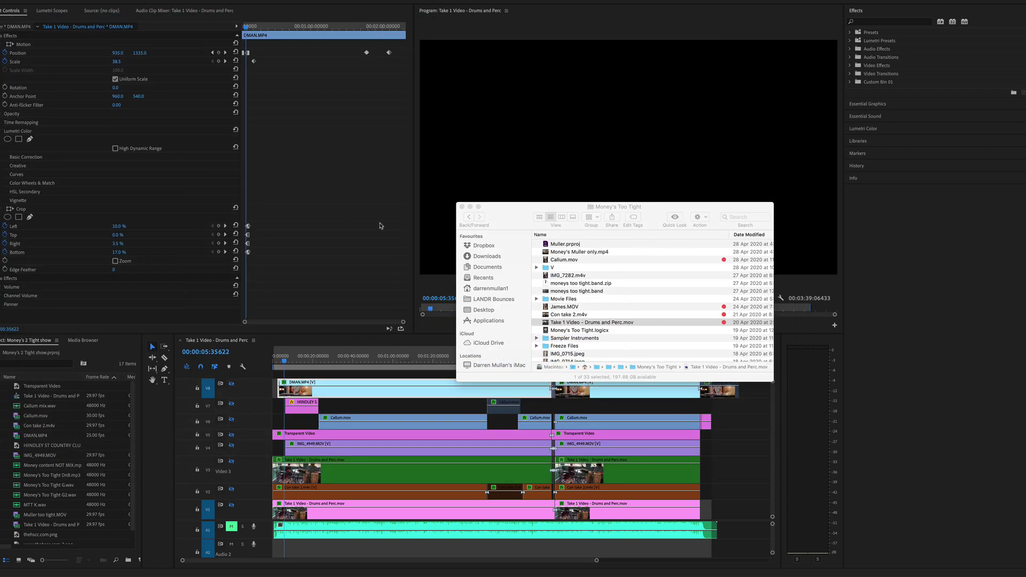
pyautogui.click(547, 316)
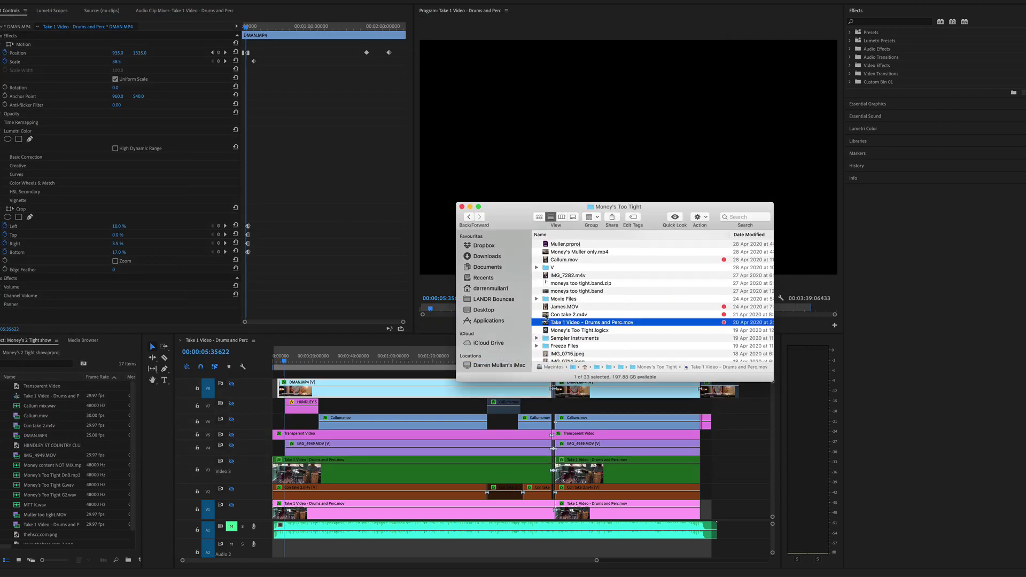
pyautogui.doubleClick(545, 315)
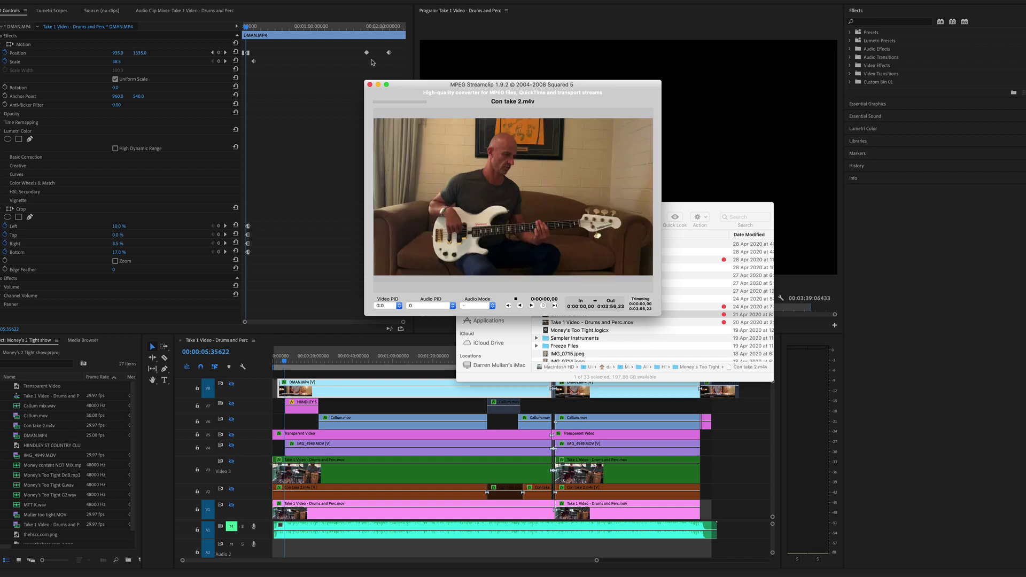
pyautogui.moveTo(428, 81); pyautogui.dragTo(222, 34)
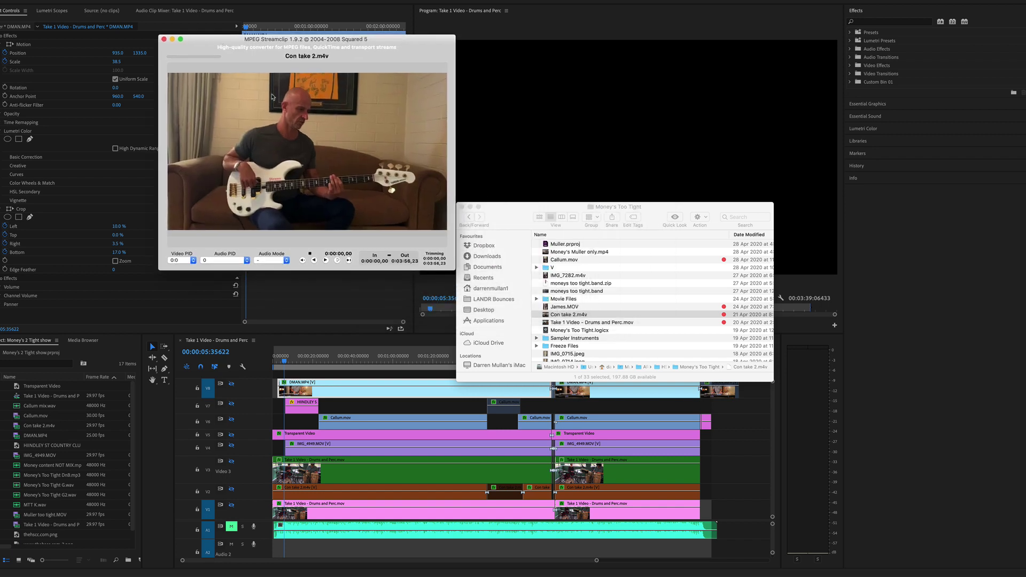
pyautogui.moveTo(452, 269); pyautogui.dragTo(625, 381)
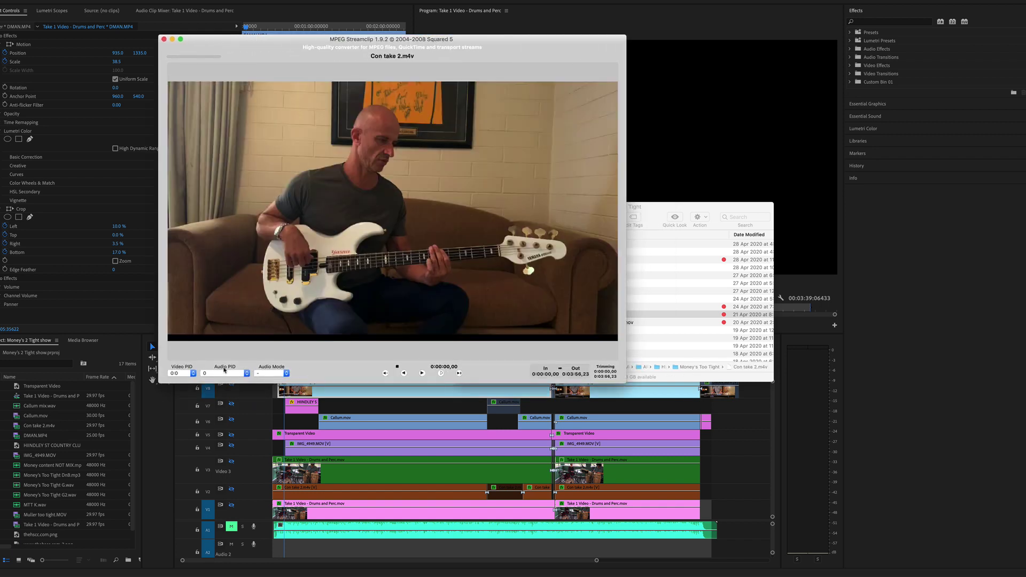
pyautogui.click(422, 373)
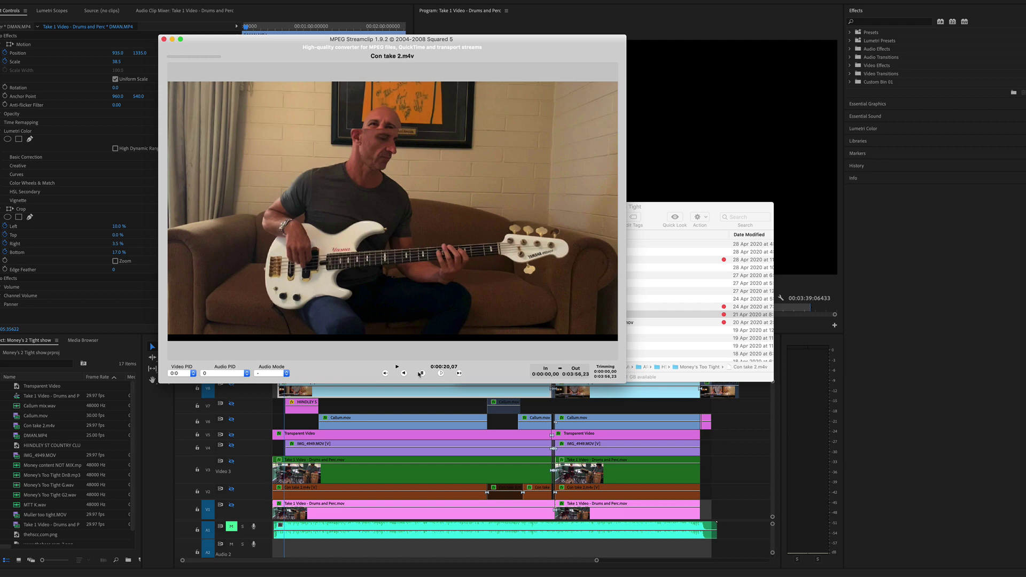
pyautogui.click(422, 374)
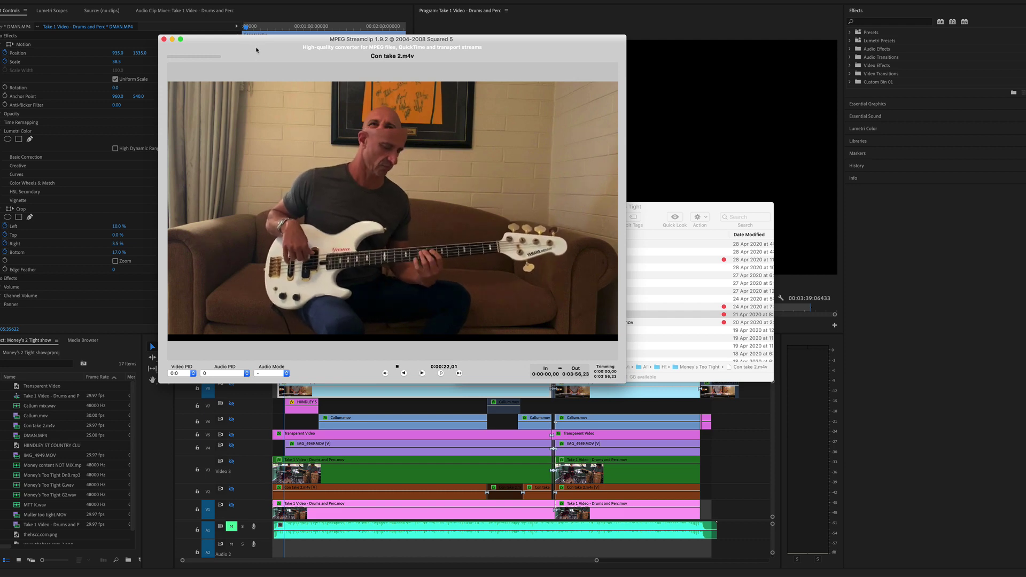
pyautogui.click(24, 0)
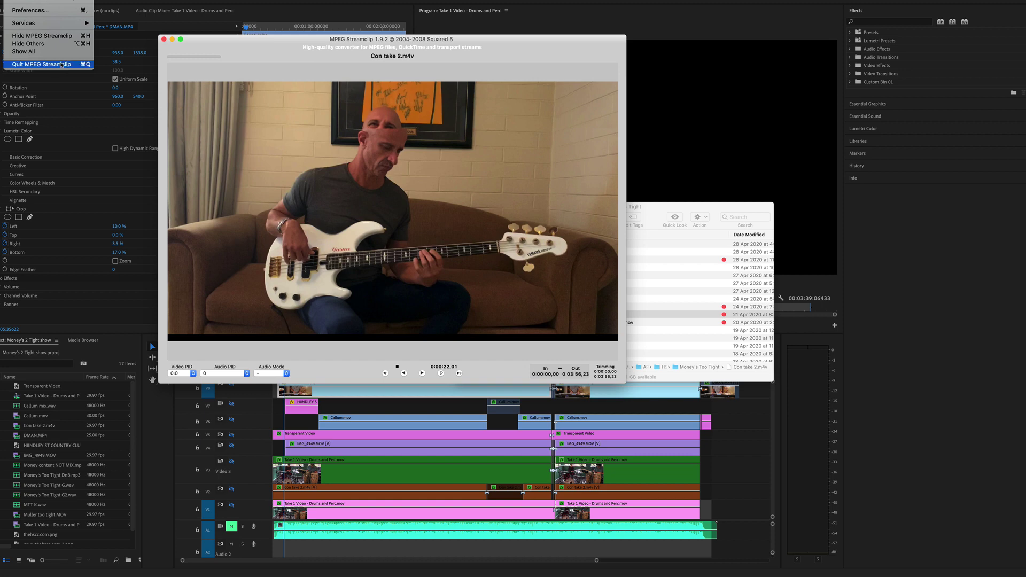
pyautogui.click(42, 64)
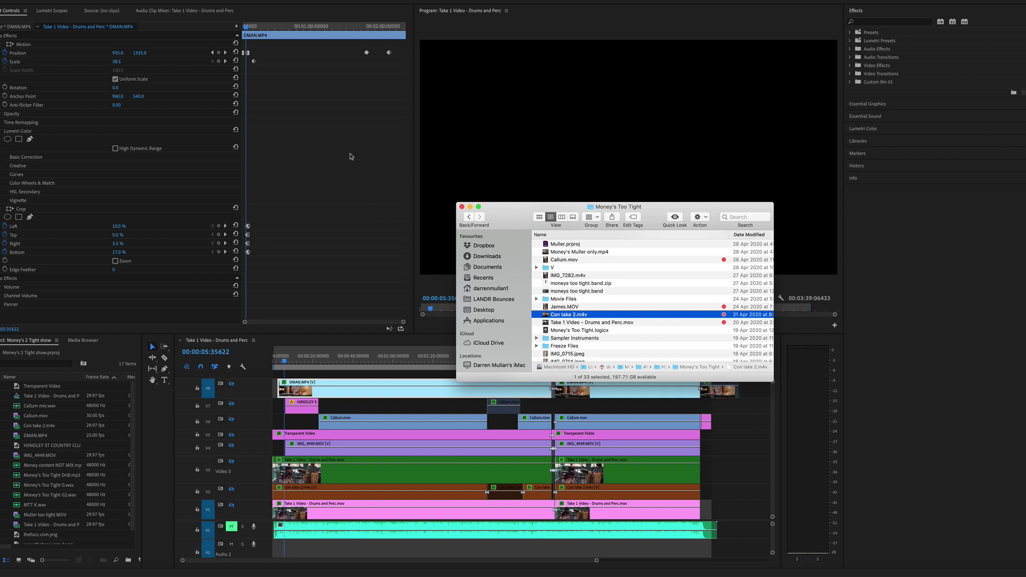
# - Open James.MOV from the project folder, move to about 00:20, and center the player window
pyautogui.click(351, 156)
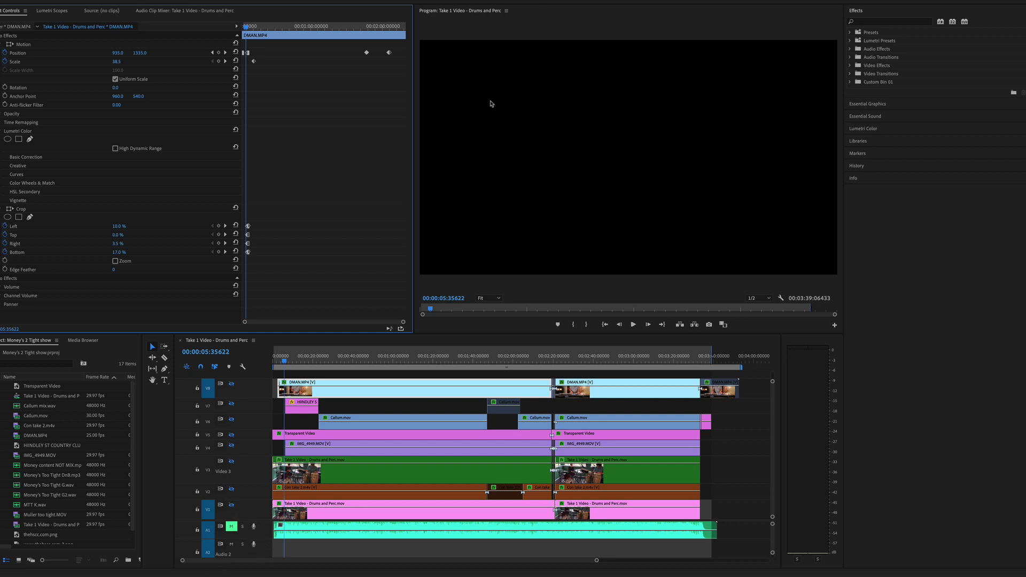
pyautogui.press('super+Tab')
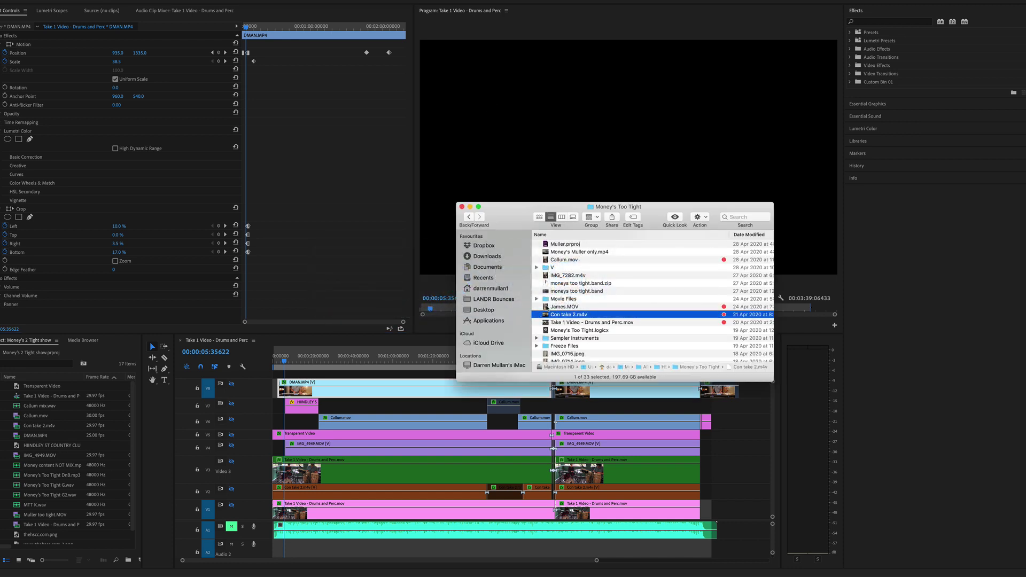
pyautogui.doubleClick(546, 308)
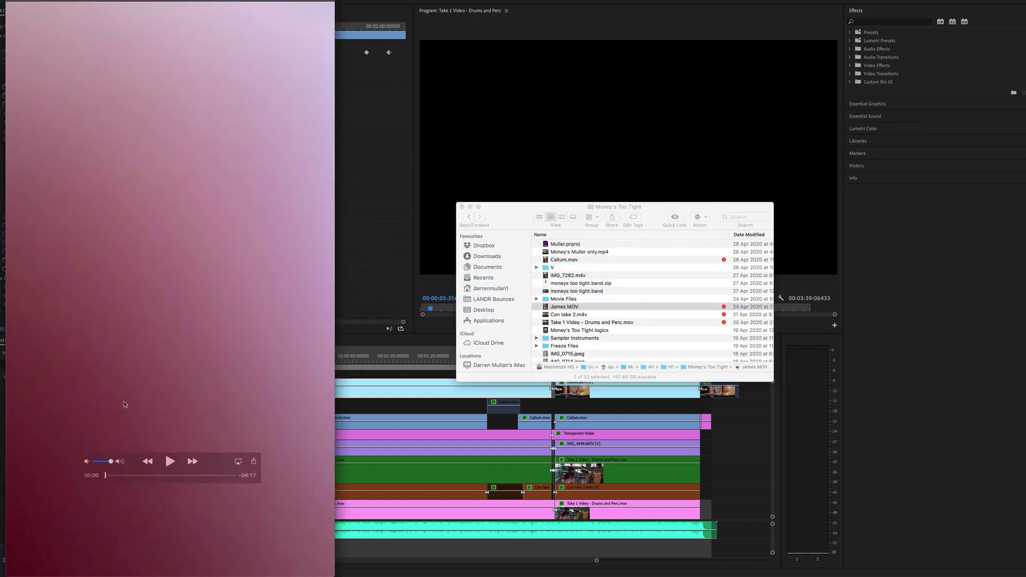
pyautogui.moveTo(105, 475); pyautogui.dragTo(119, 478)
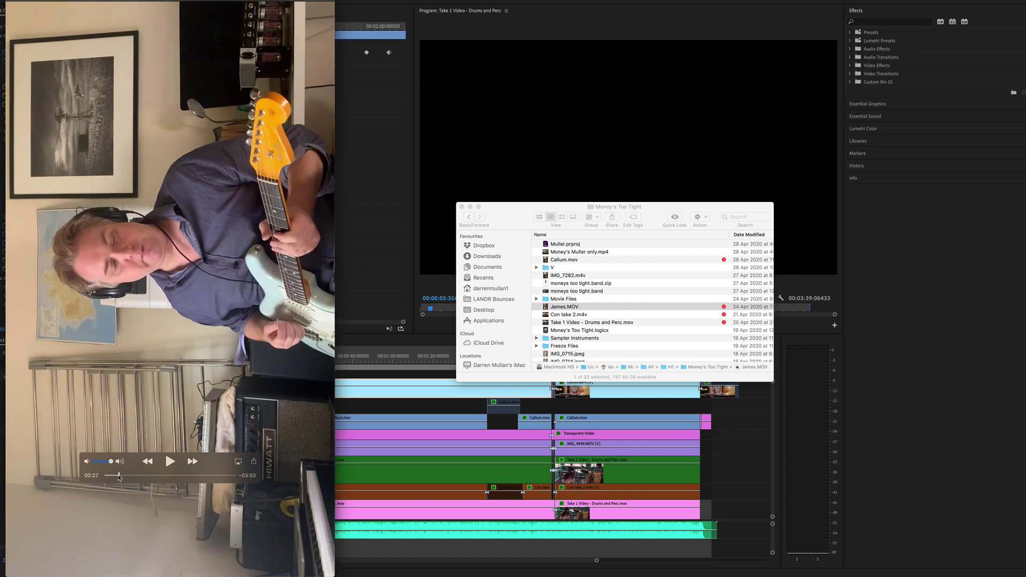
pyautogui.moveTo(95, 166); pyautogui.dragTo(366, 170)
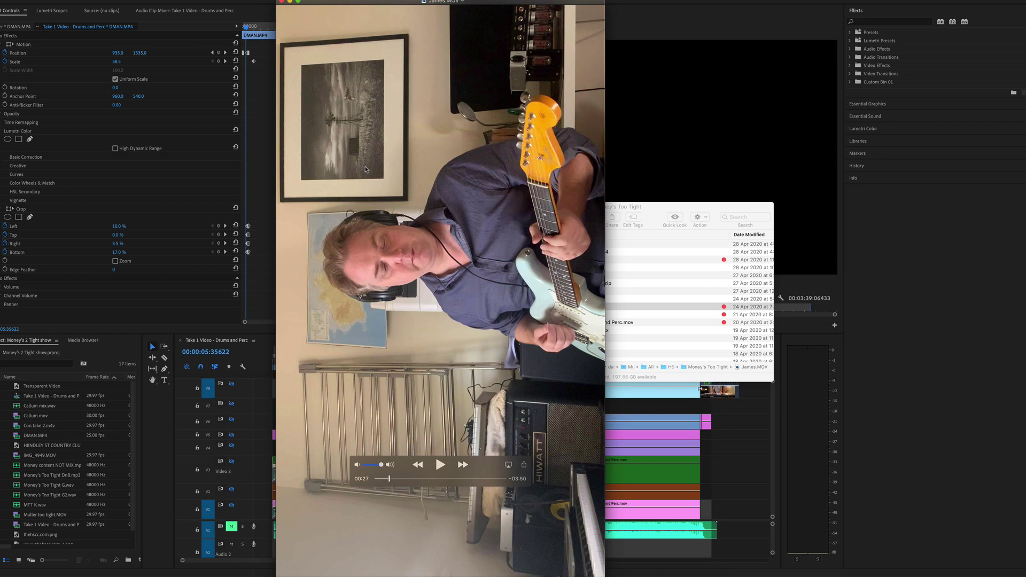
# - Play the guitar clip, skipping through 00:49, 01:25, 01:43 and 02:01
pyautogui.click(400, 478)
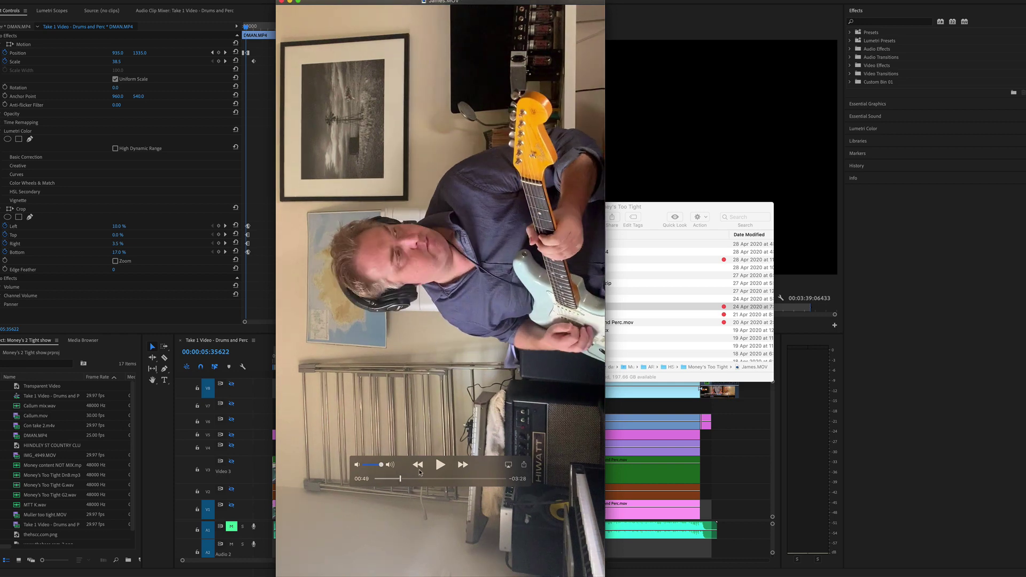
pyautogui.click(440, 464)
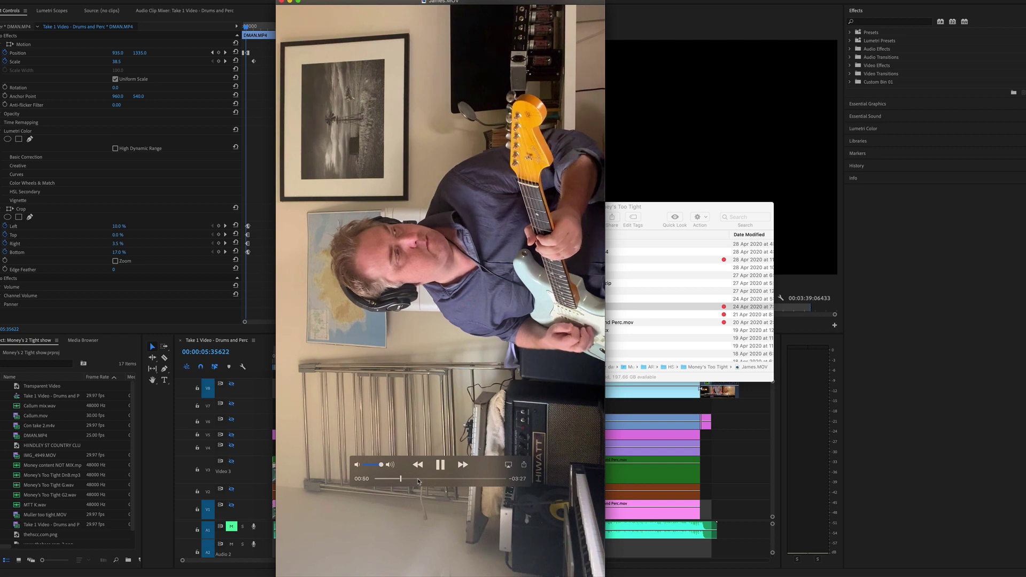
pyautogui.click(419, 479)
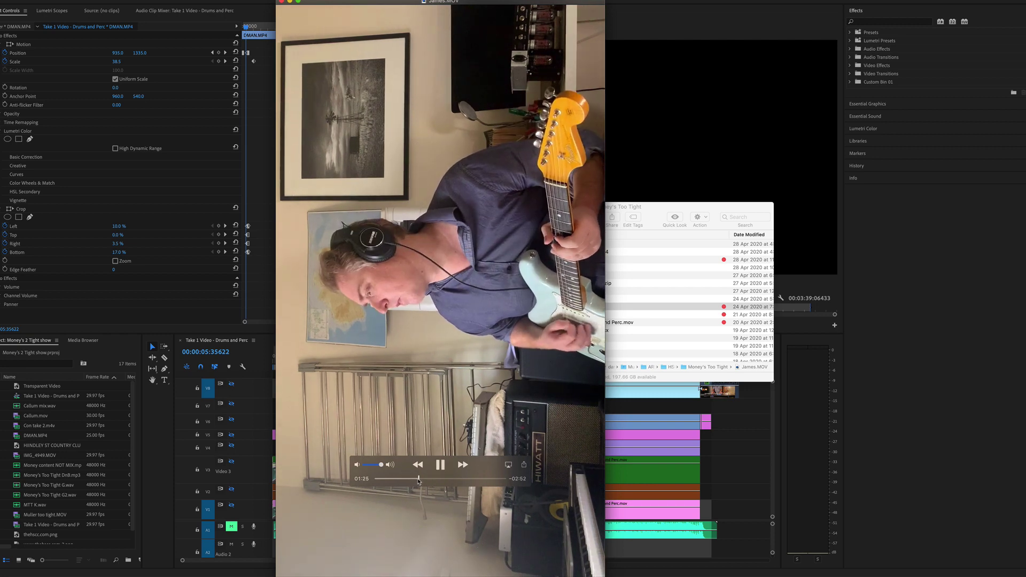
pyautogui.press('space')
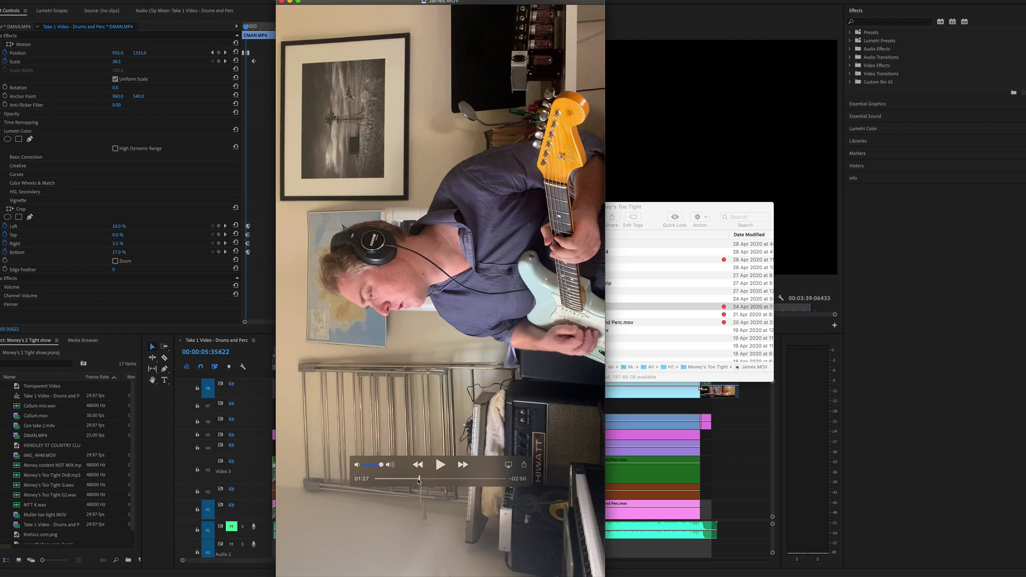
pyautogui.moveTo(419, 481); pyautogui.dragTo(428, 481)
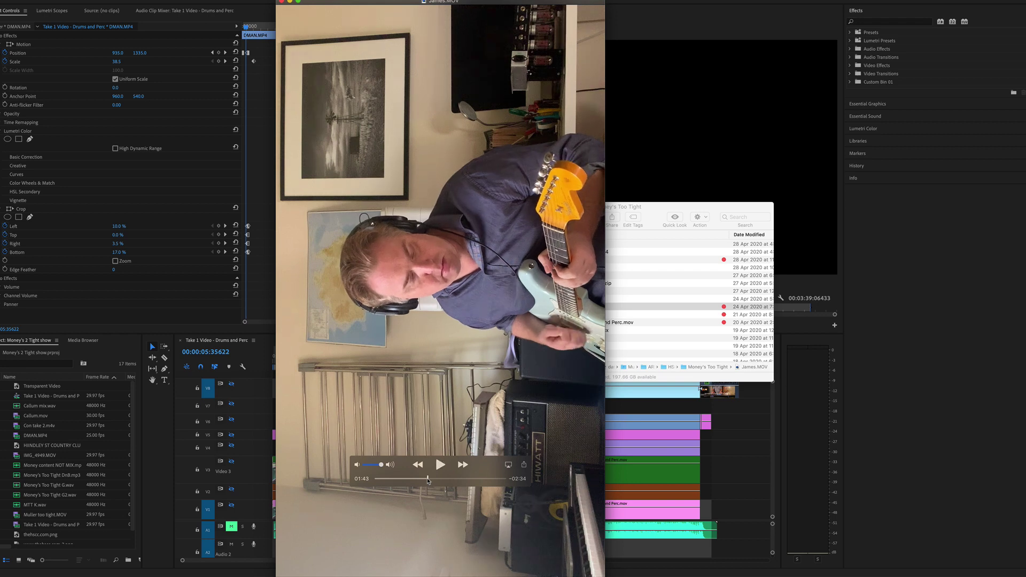
pyautogui.moveTo(428, 481); pyautogui.dragTo(437, 480)
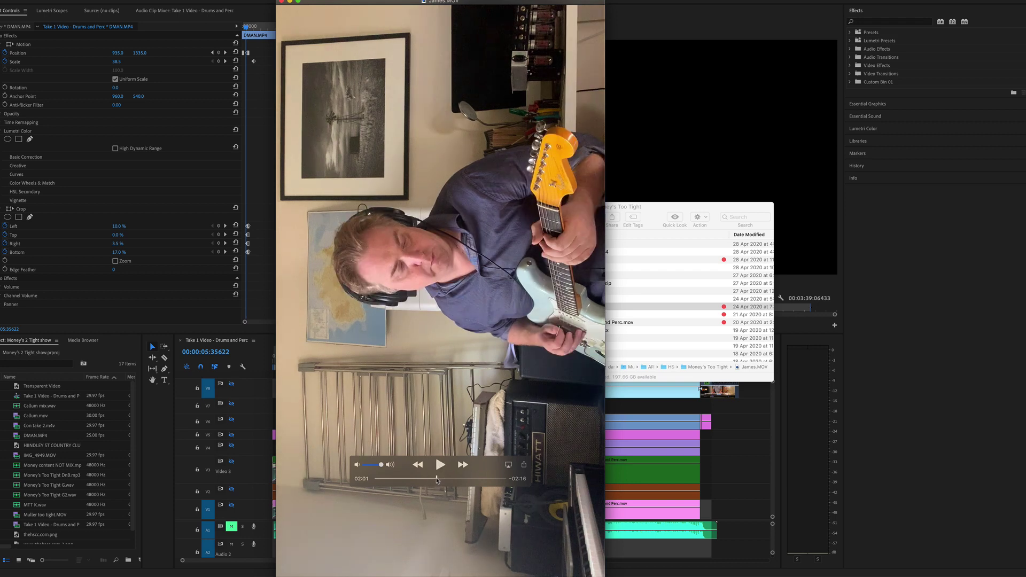
pyautogui.press('space')
# - Skip through 02:35, 02:52, 03:14 and 03:49, pause near the end, and close James.MOV
pyautogui.moveTo(437, 480); pyautogui.dragTo(454, 480)
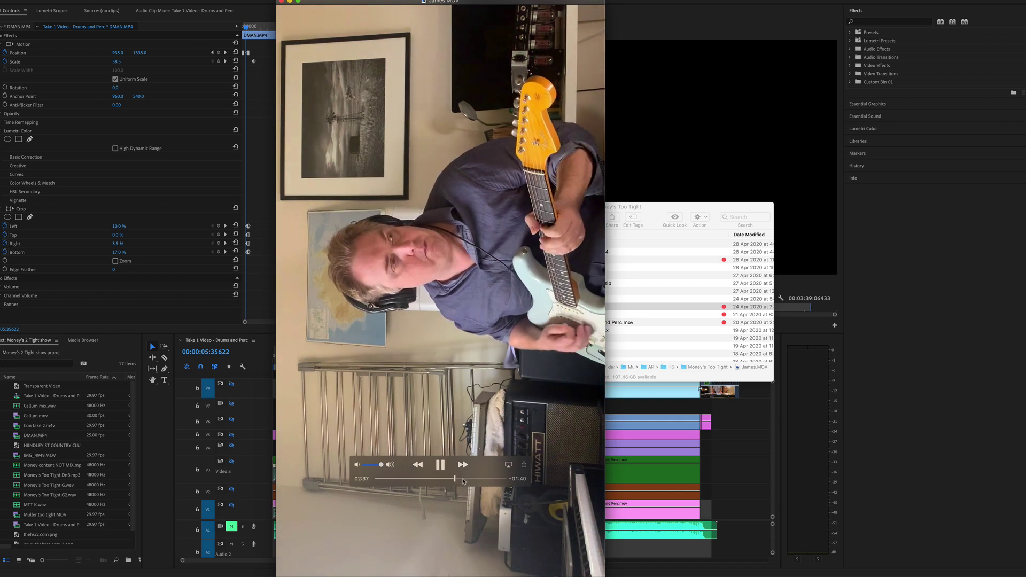
pyautogui.click(463, 479)
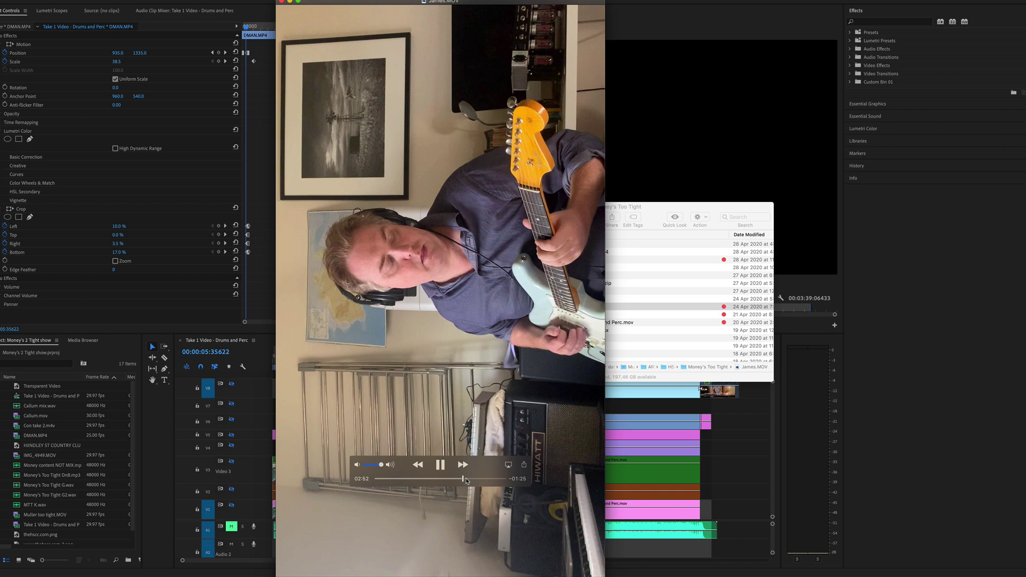
pyautogui.click(473, 479)
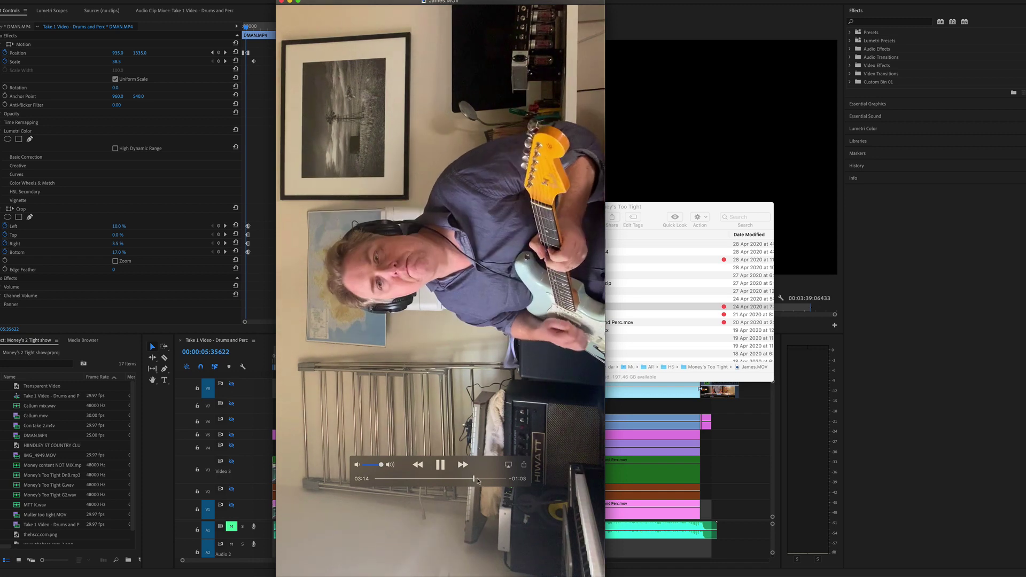
pyautogui.click(490, 479)
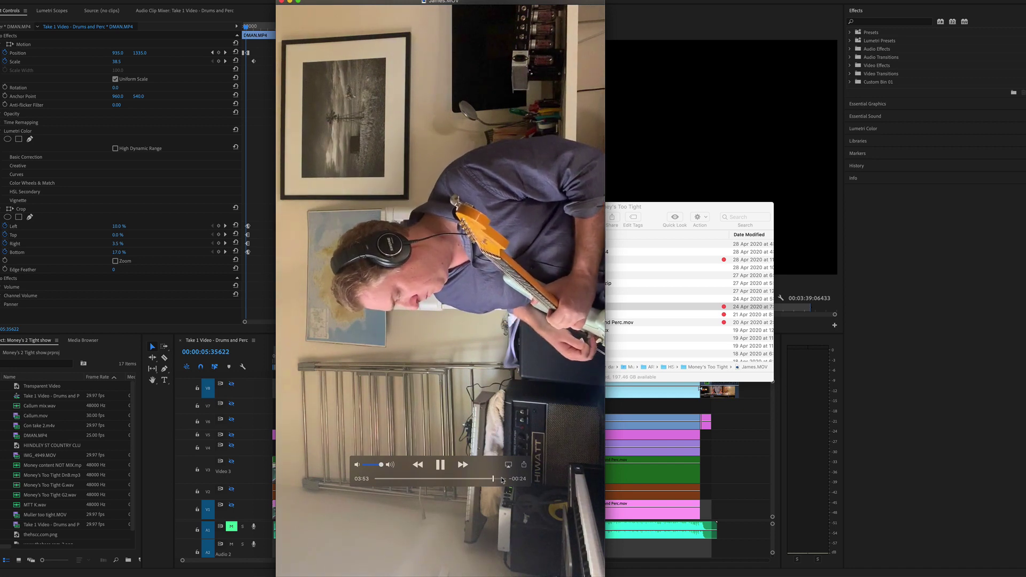
pyautogui.press('space')
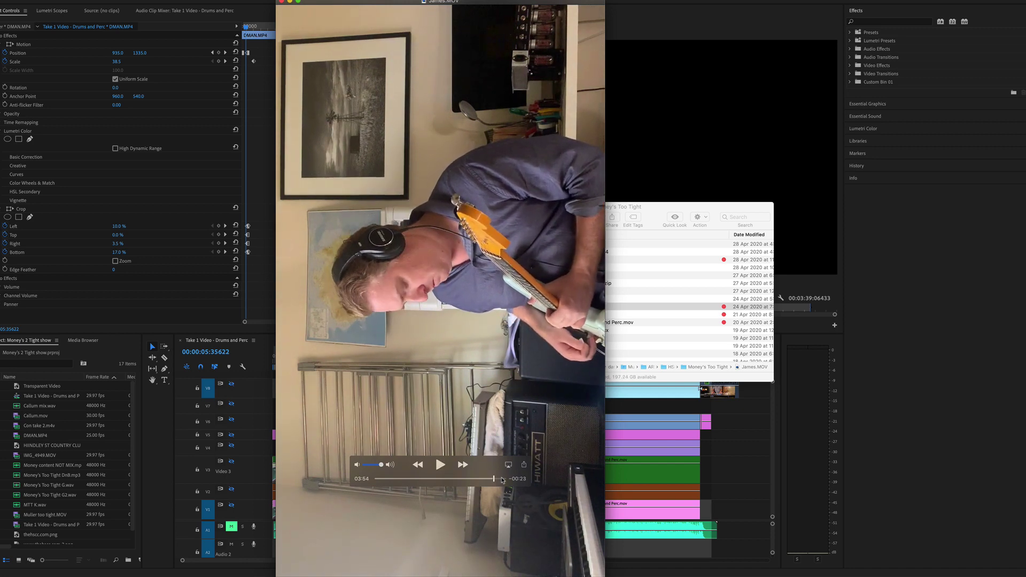
pyautogui.press('super+w')
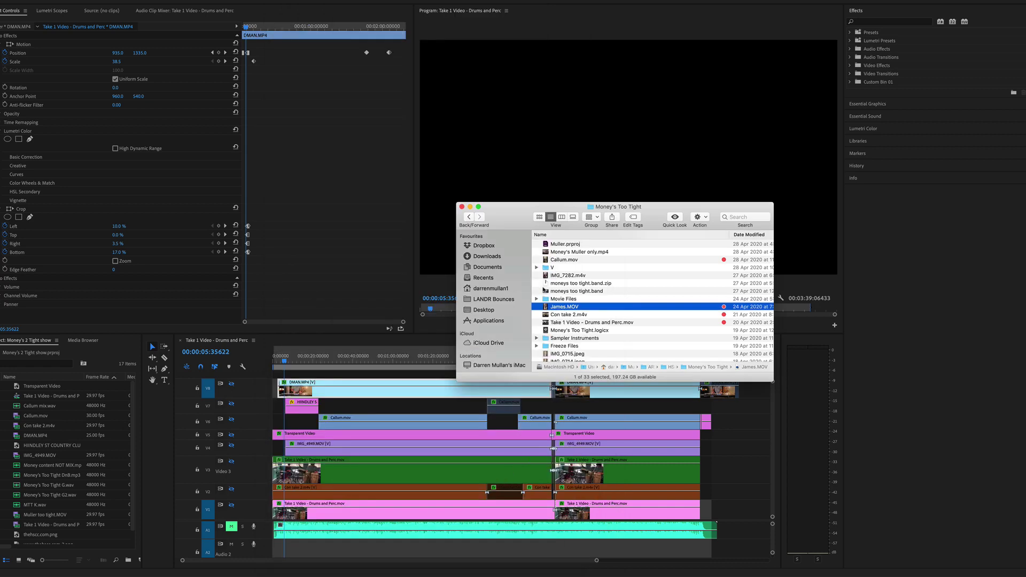
# - Quick Look IMG_7282.m4v, then open a preview of Callum.mov instead
pyautogui.click(546, 275)
pyautogui.press('space')
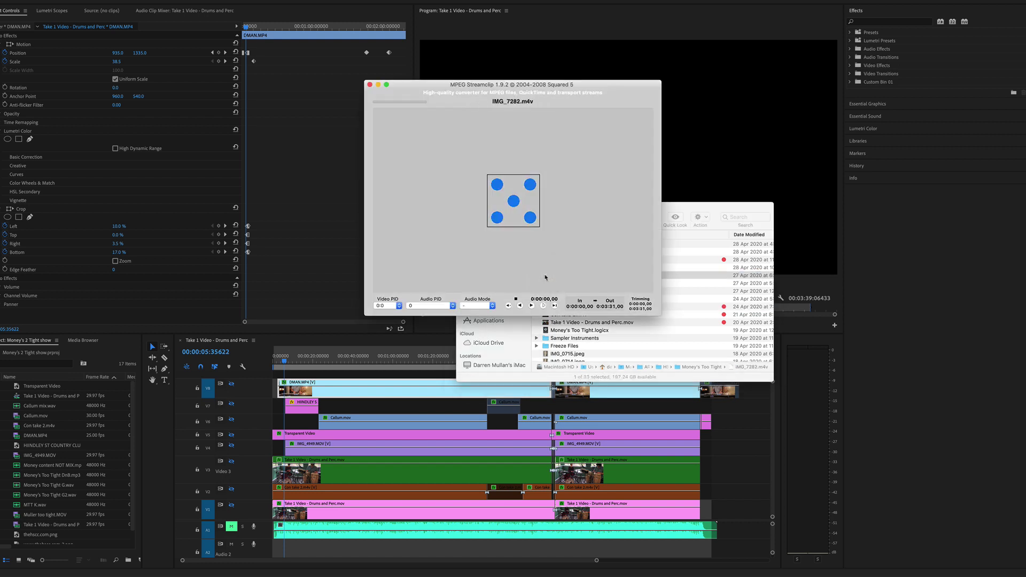
pyautogui.press('space')
pyautogui.click(546, 260)
pyautogui.press('space')
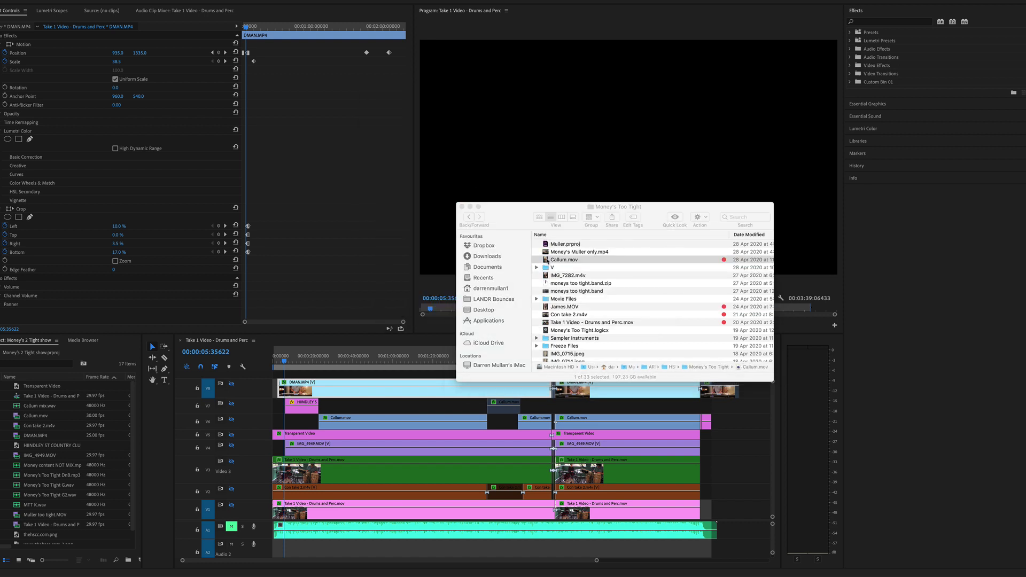
# - Play Callum.mov, scrubbing to about 00:28 and back to 00:16, then pause it
pyautogui.click(170, 462)
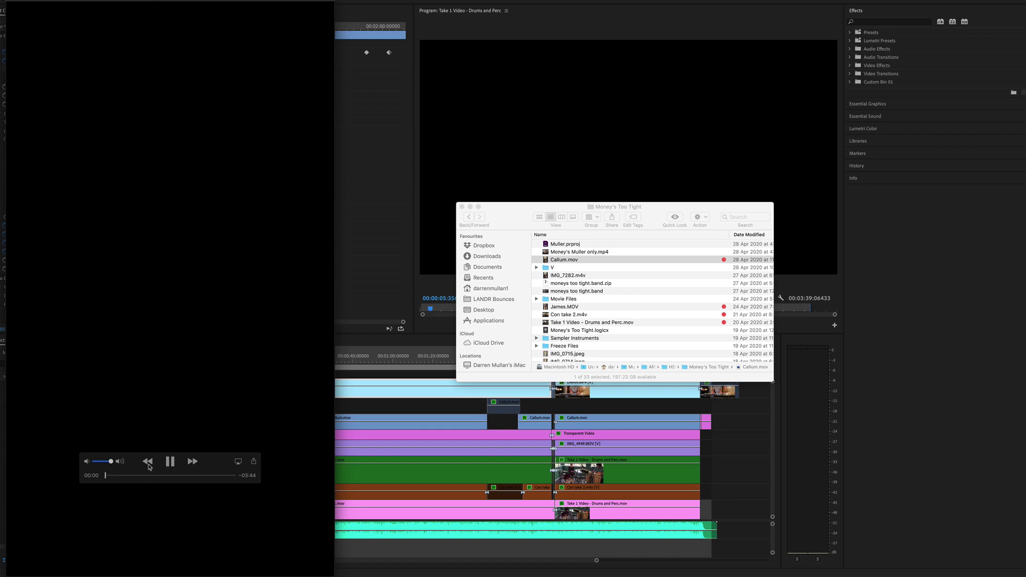
pyautogui.click(122, 476)
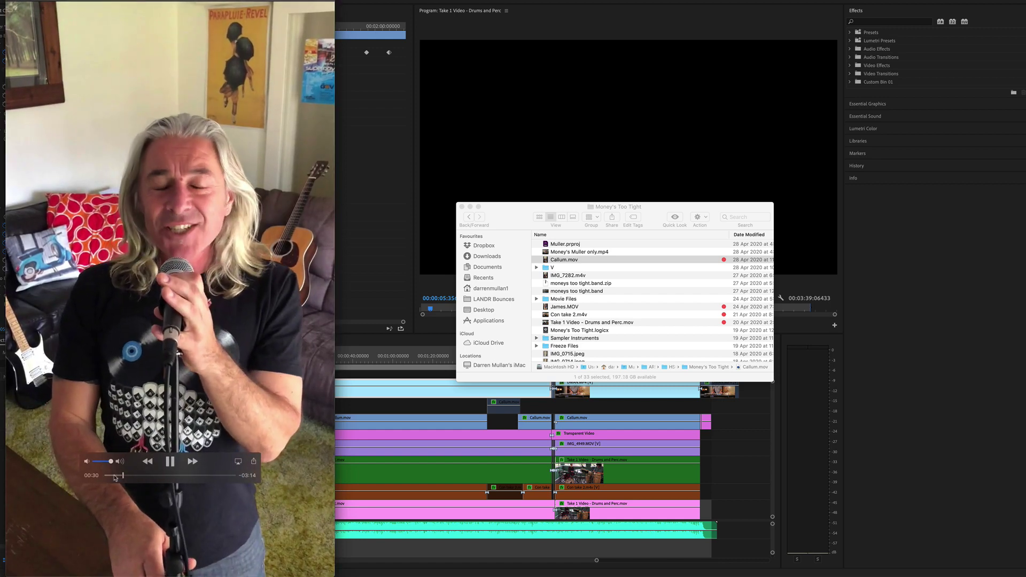
pyautogui.click(117, 476)
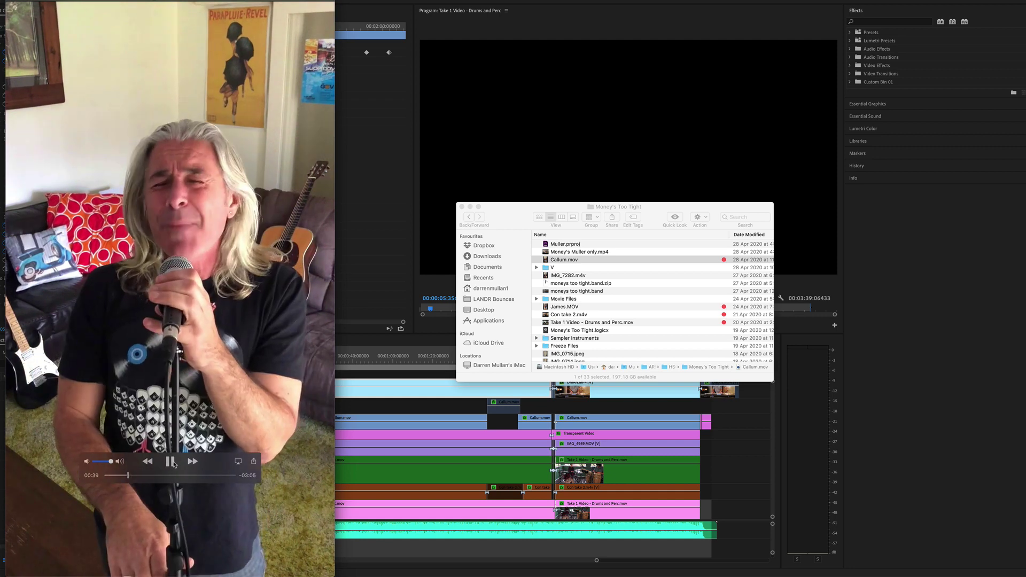
pyautogui.click(172, 463)
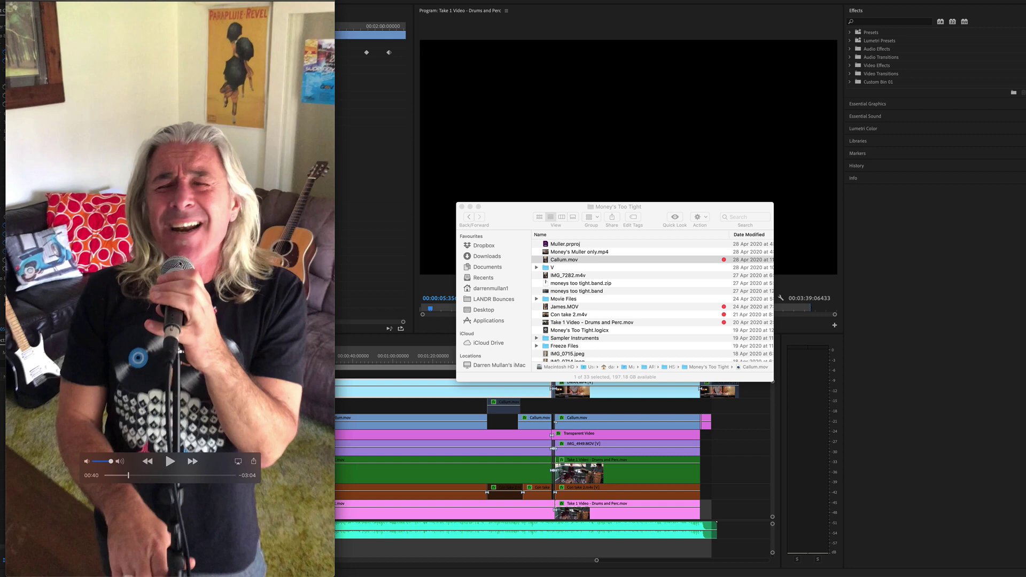
pyautogui.moveTo(233, 186)
pyautogui.moveTo(225, 244)
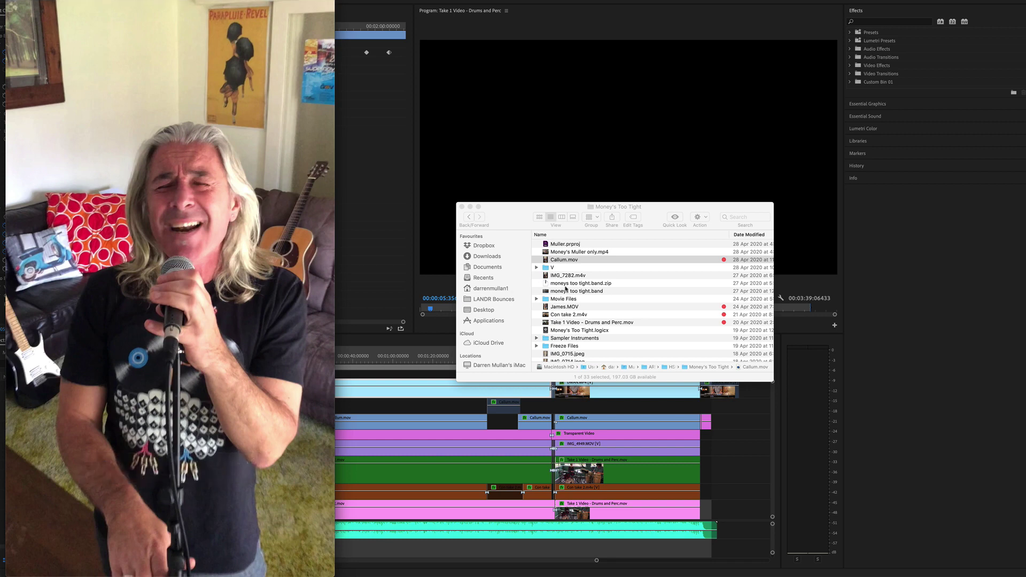
pyautogui.scroll(5, 565, 289)
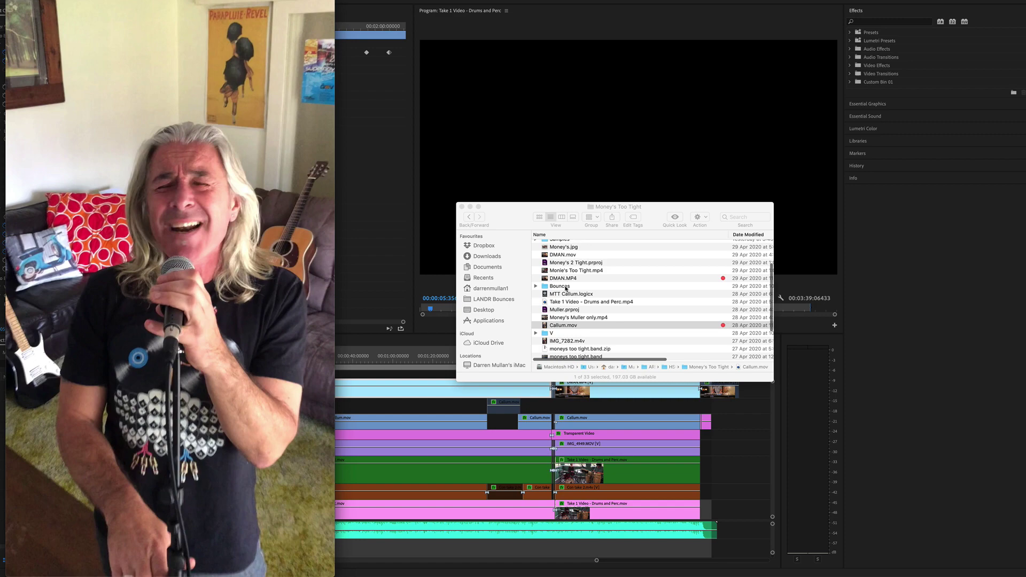
pyautogui.scroll(2, 566, 289)
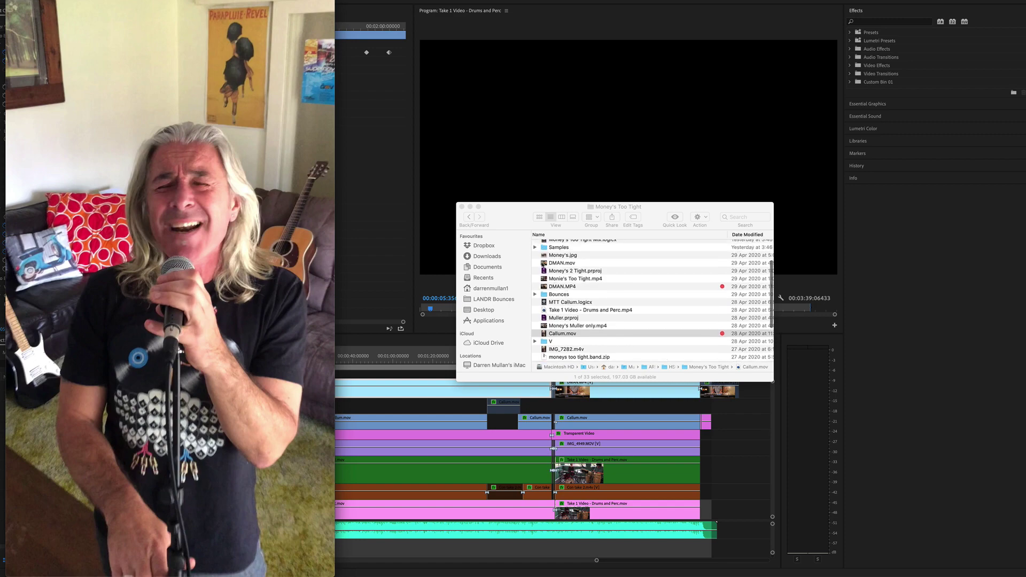
pyautogui.click(544, 264)
pyautogui.doubleClick(543, 263)
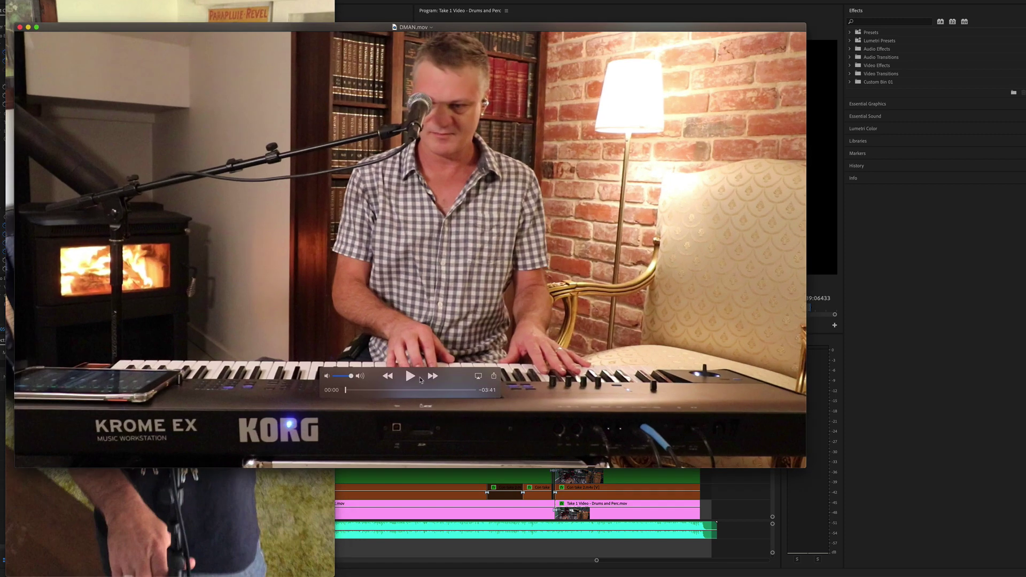
pyautogui.click(411, 377)
pyautogui.click(367, 391)
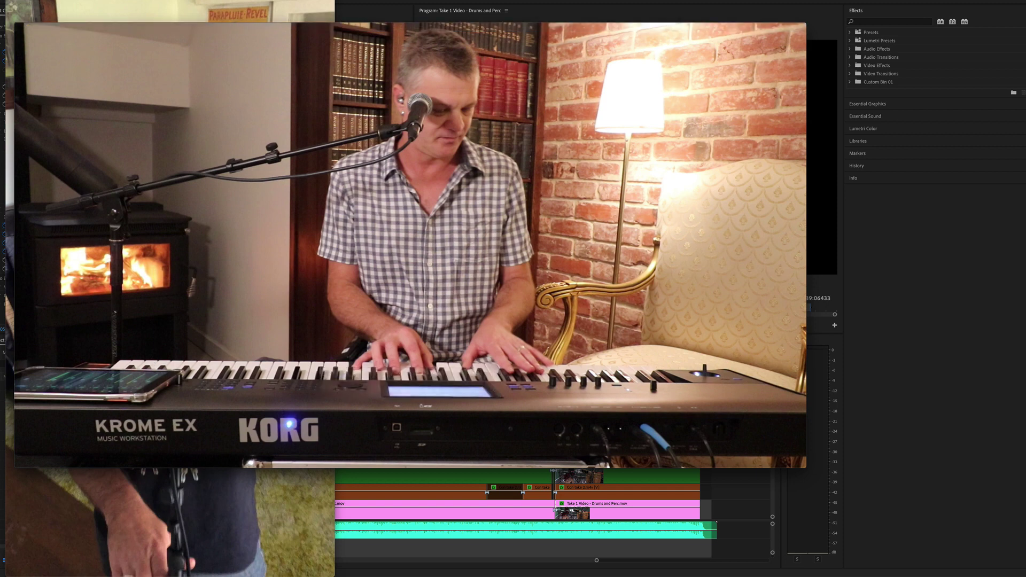
pyautogui.moveTo(157, 280)
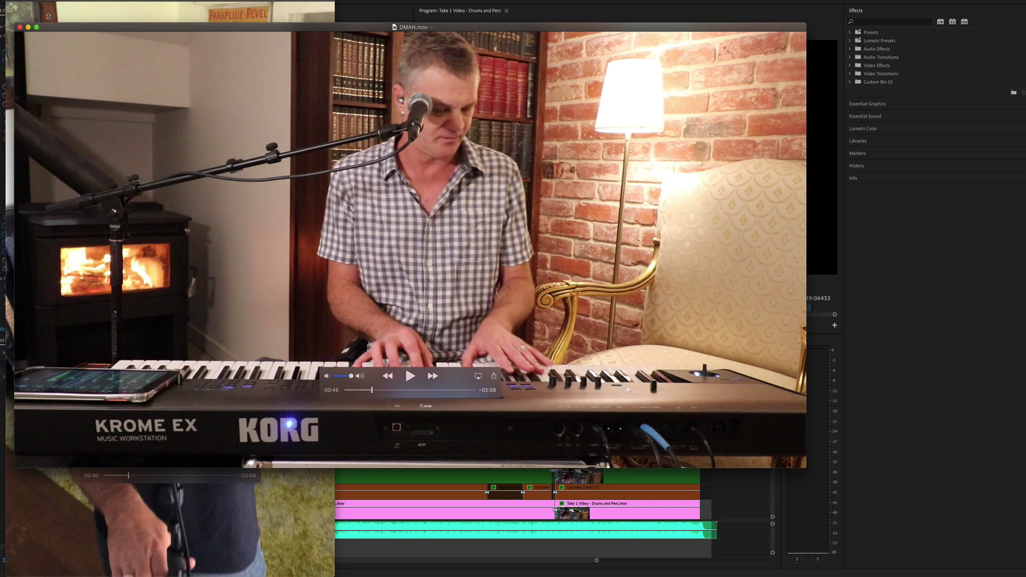
pyautogui.click(20, 28)
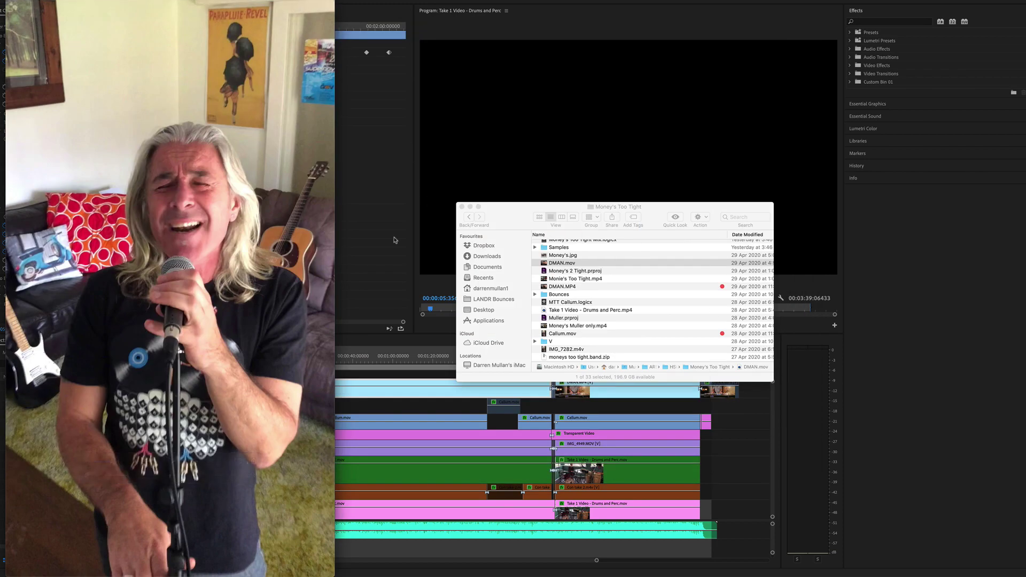
# - Back in Premiere, turn on the V5 grid track output so the nine-cell grid shows
pyautogui.click(371, 235)
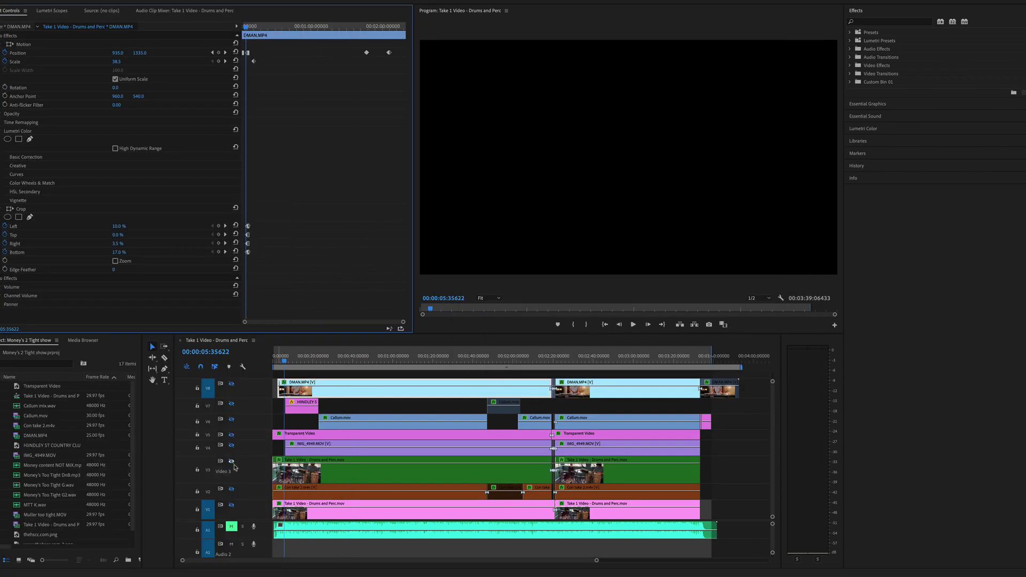
pyautogui.click(254, 437)
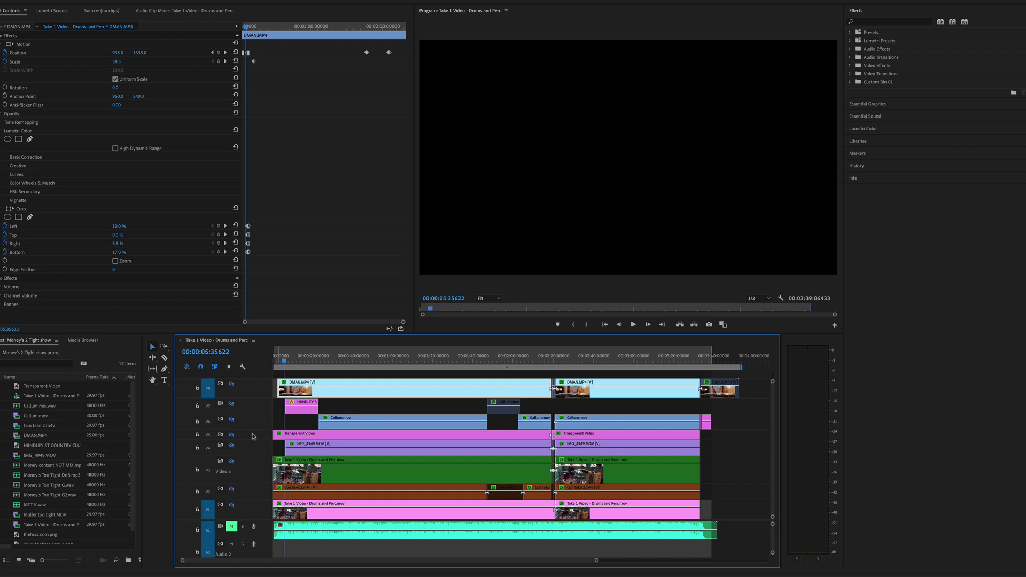
pyautogui.click(232, 436)
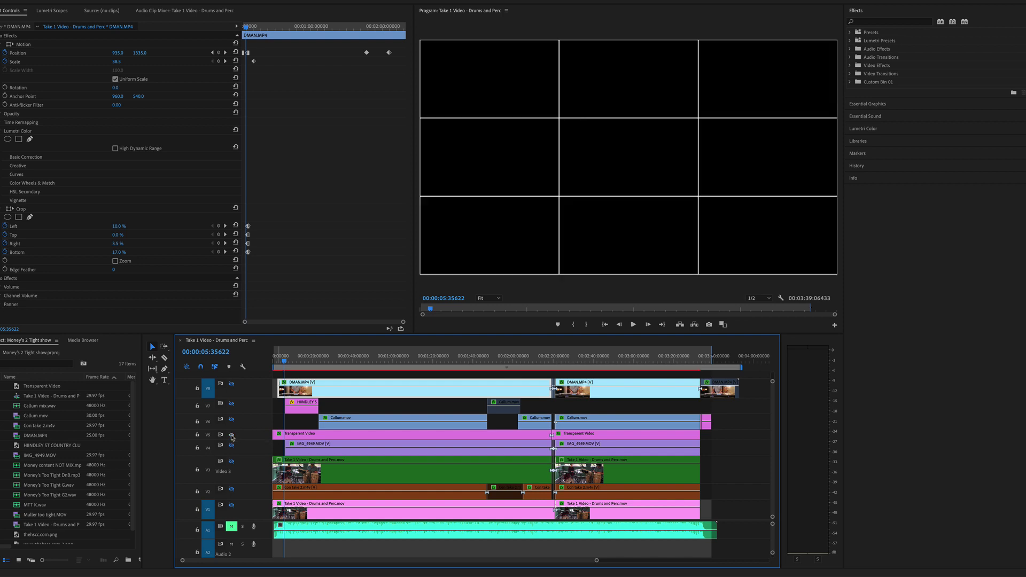
# - Apply the Grid effect to the Callum.mov clip, keeping its vertical anchor point at 540
pyautogui.click(892, 22)
pyautogui.write('grid')
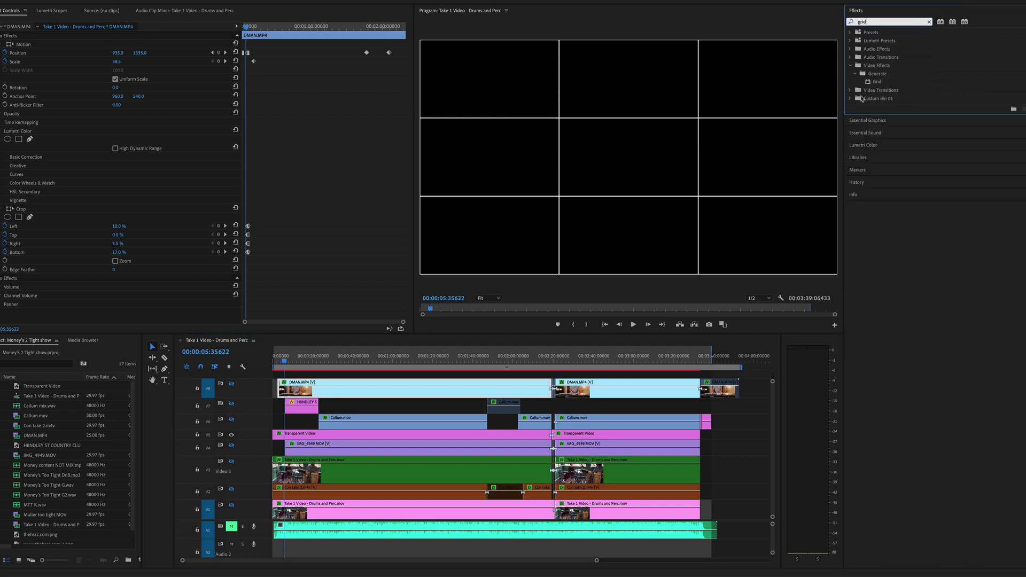
pyautogui.moveTo(872, 83); pyautogui.dragTo(288, 433)
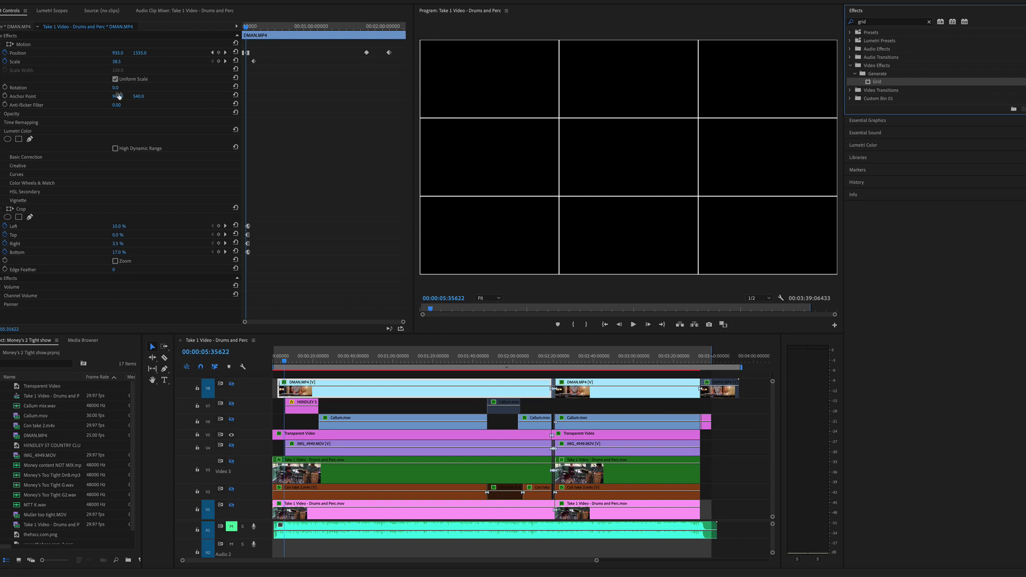
pyautogui.moveTo(138, 96)
pyautogui.mouseDown()
pyautogui.moveTo(107, 97)
pyautogui.moveTo(134, 96)
pyautogui.mouseUp()
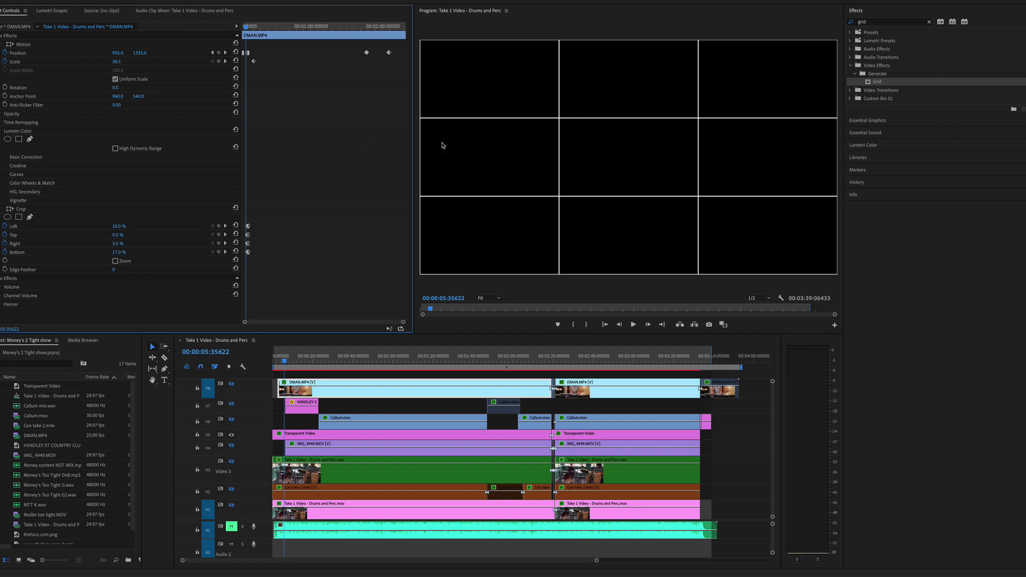
pyautogui.click(648, 146)
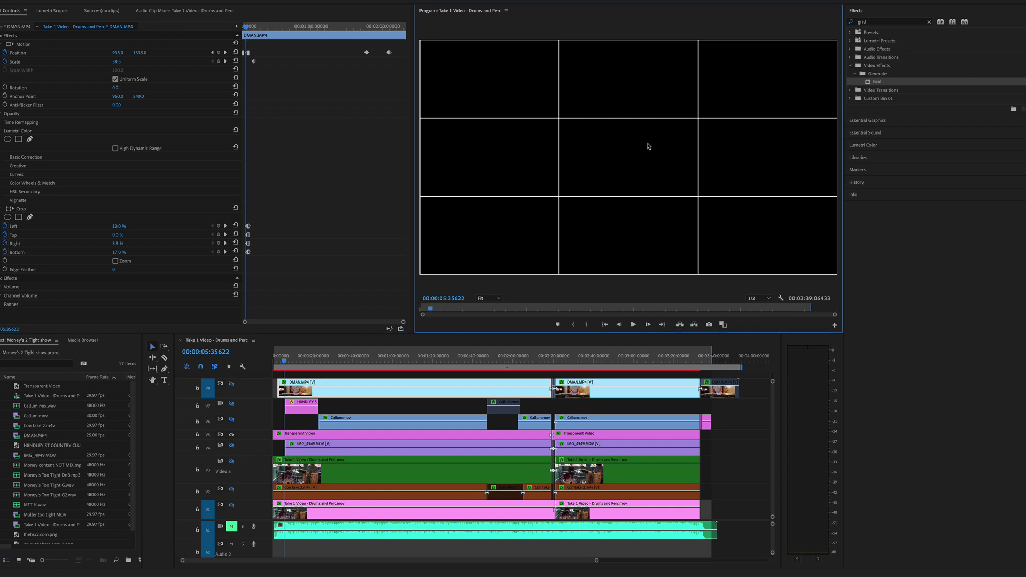
pyautogui.click(231, 436)
pyautogui.click(232, 436)
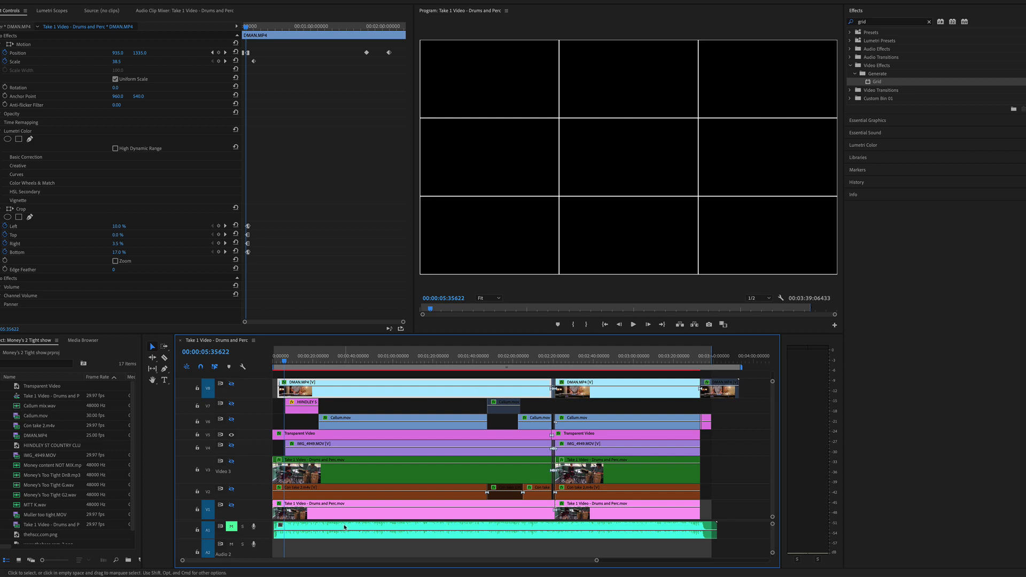
# - Enable the V1 drums video and play the sequence from the start with the A1 music unmuted
pyautogui.click(233, 507)
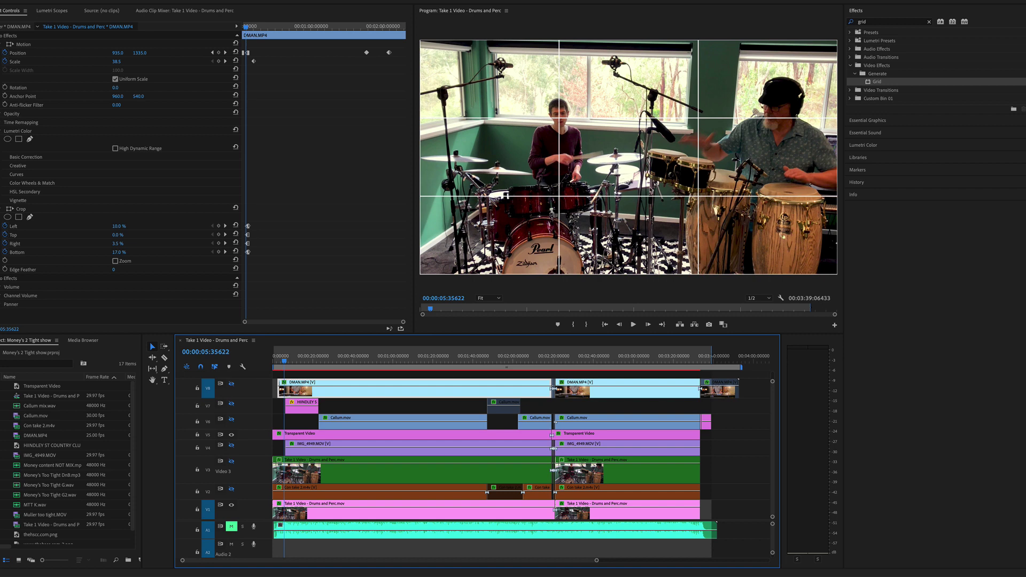
pyautogui.click(605, 324)
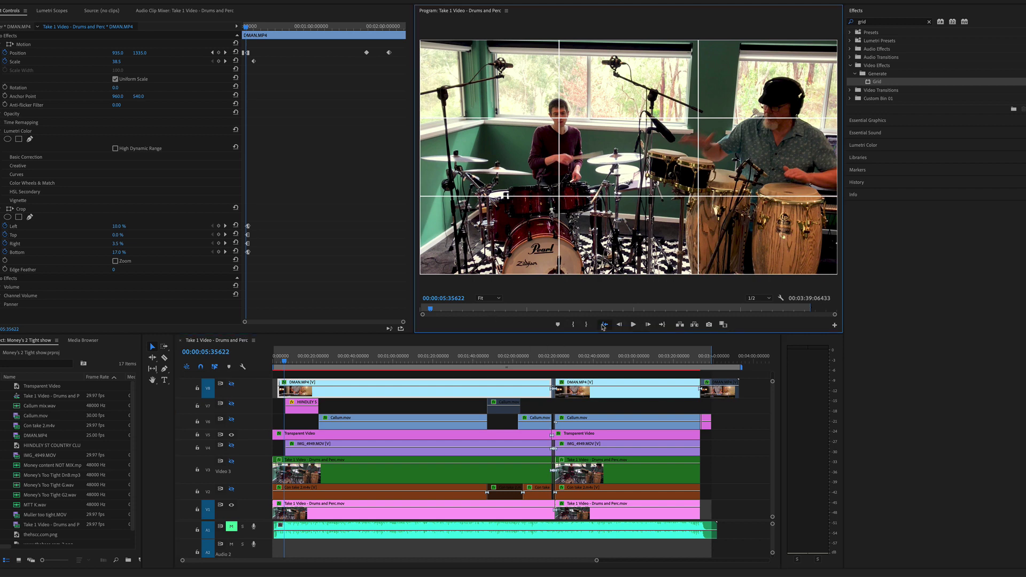
pyautogui.click(633, 325)
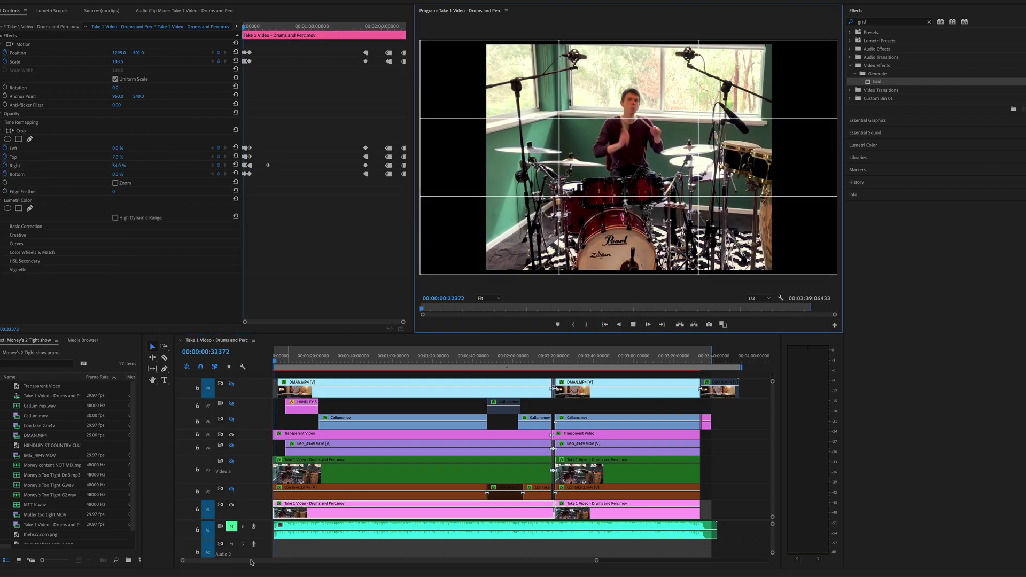
pyautogui.click(231, 526)
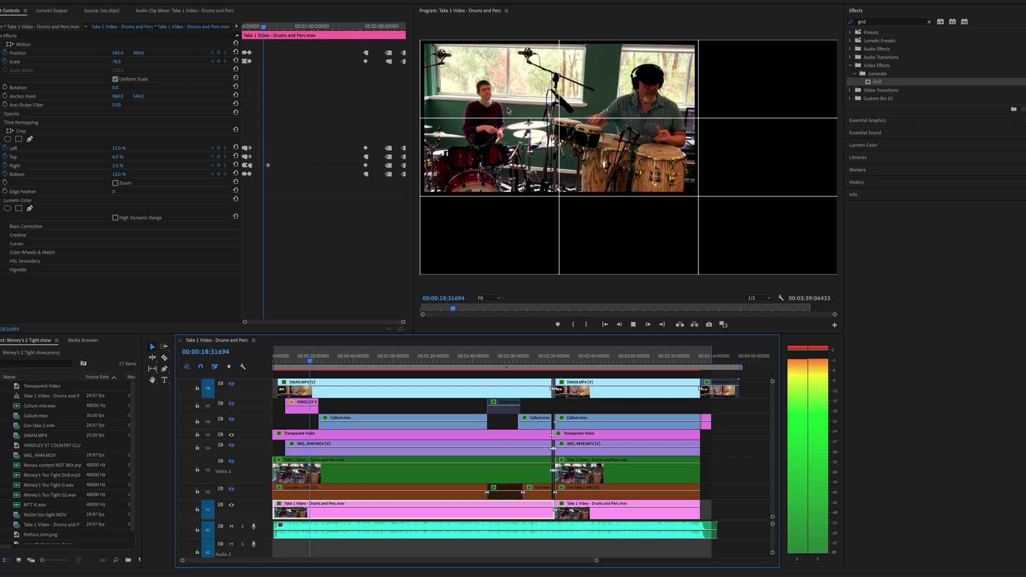
pyautogui.press('space')
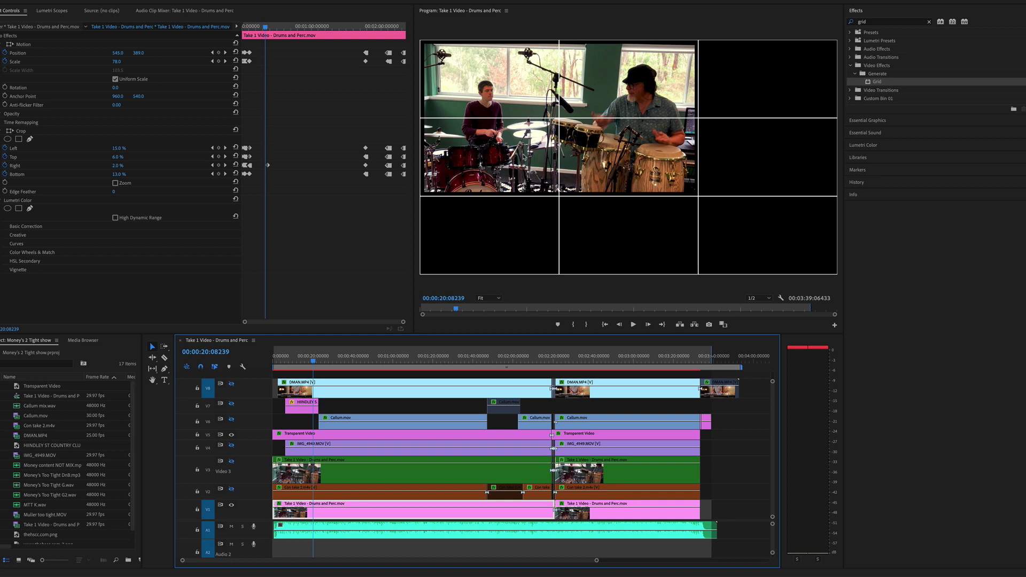
pyautogui.press('space')
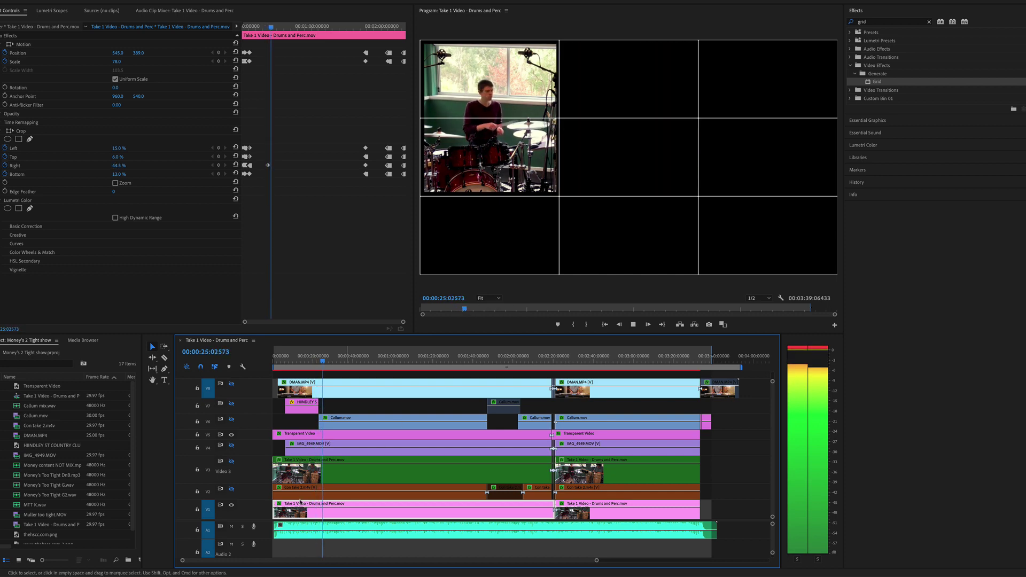
# - Enable the V3 conga track and play from about 0:20 to check the top-right cell
pyautogui.press('space')
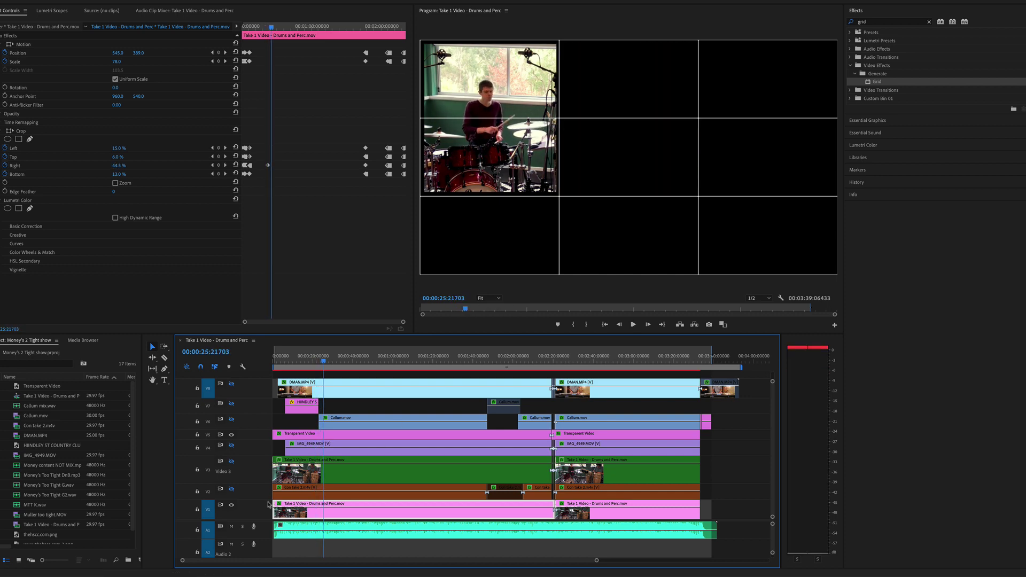
pyautogui.click(232, 462)
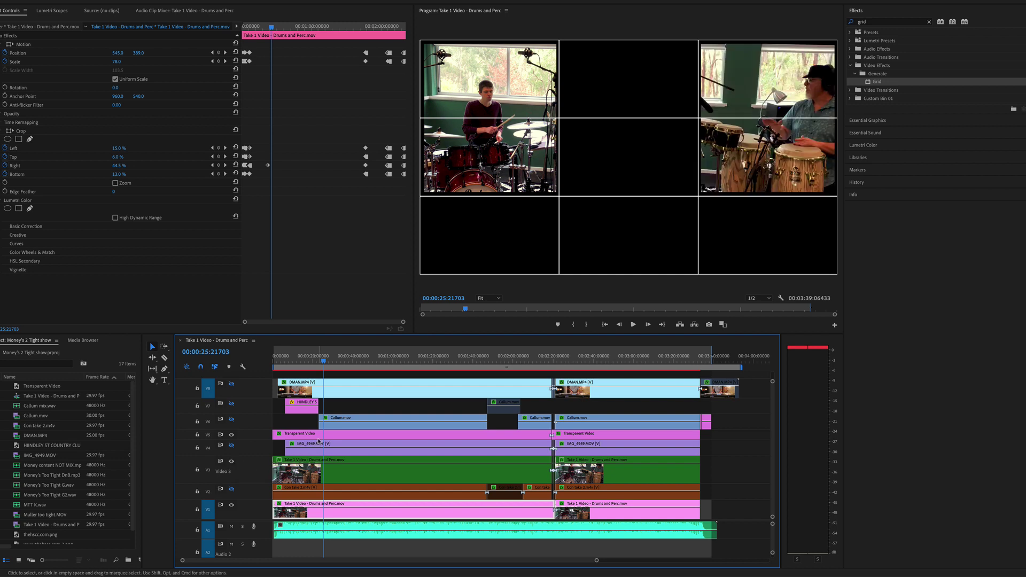
pyautogui.click(315, 363)
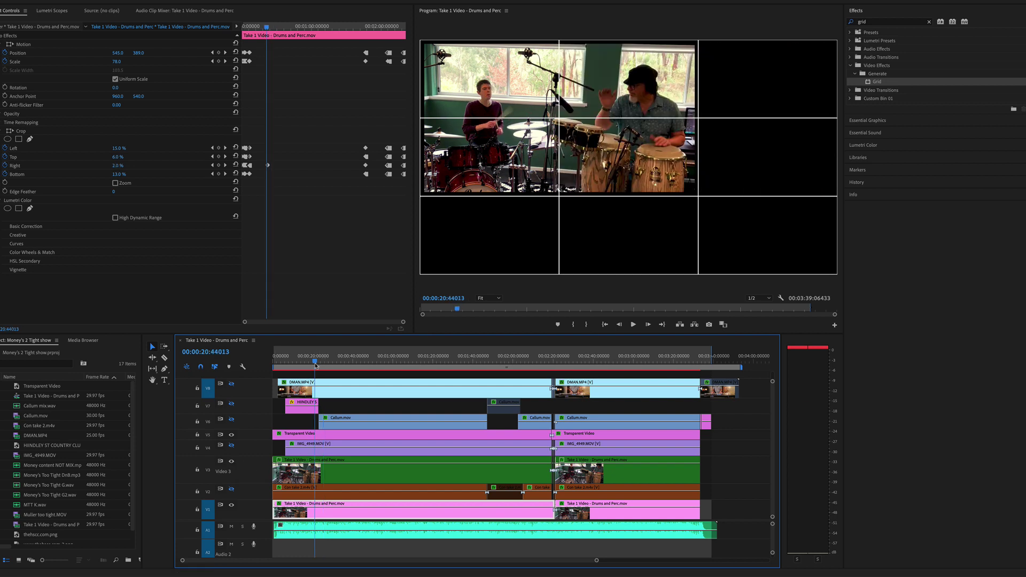
pyautogui.press('space')
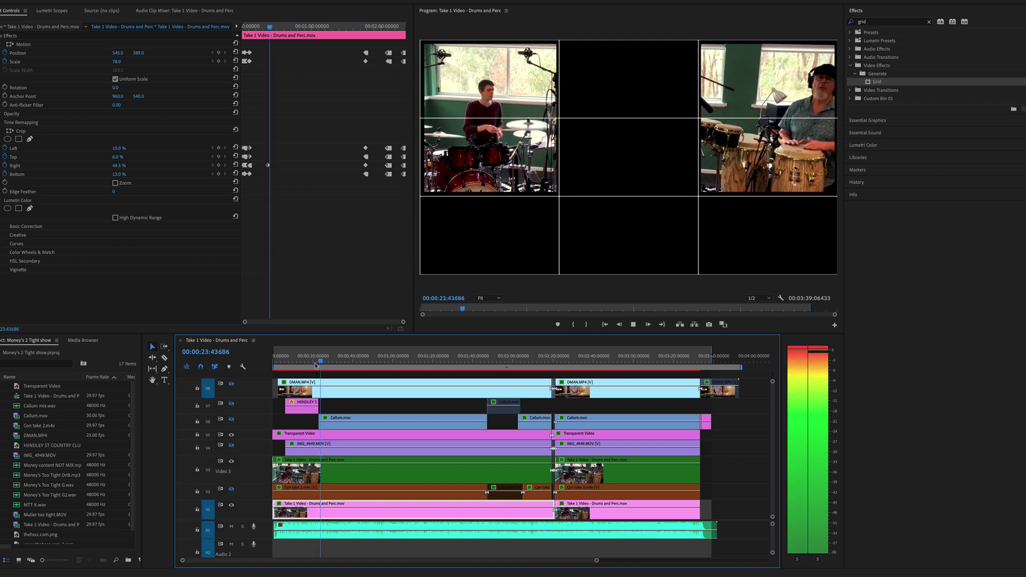
pyautogui.press('space')
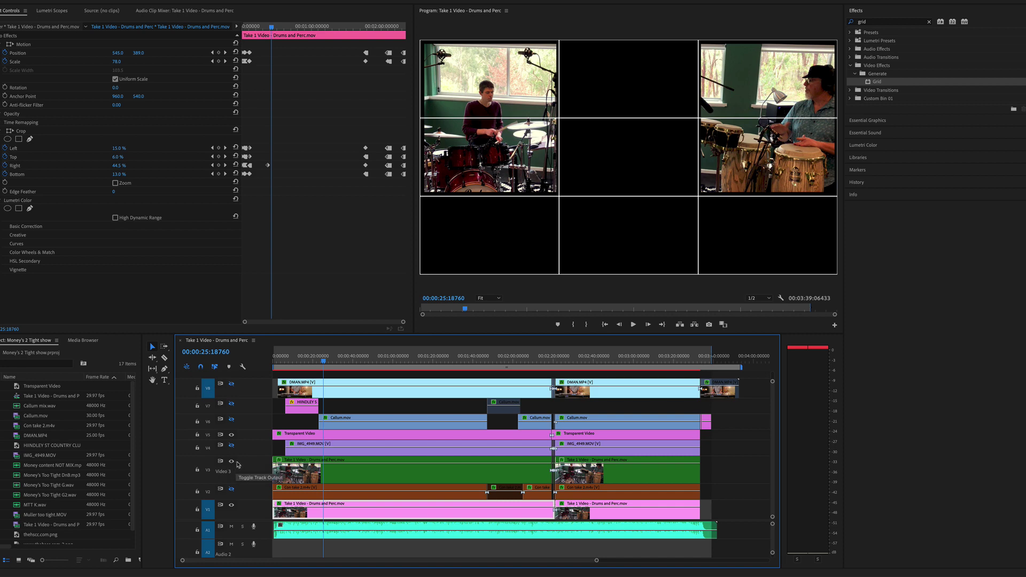
pyautogui.click(232, 435)
pyautogui.click(232, 436)
# - Show the guitar player in the bottom-left grid cell and preview the opening seconds
pyautogui.click(232, 447)
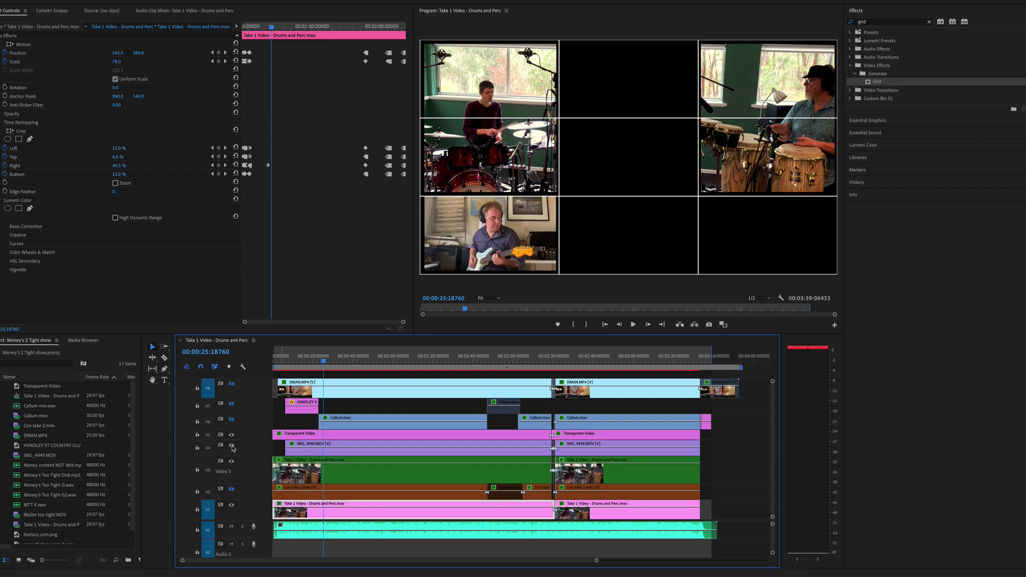
pyautogui.click(285, 363)
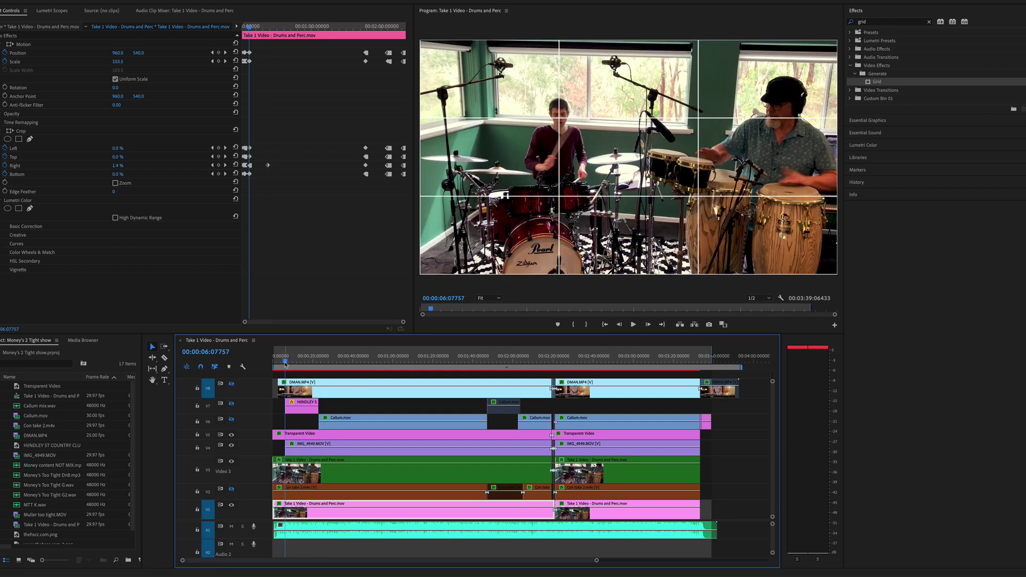
pyautogui.moveTo(287, 363); pyautogui.dragTo(288, 363)
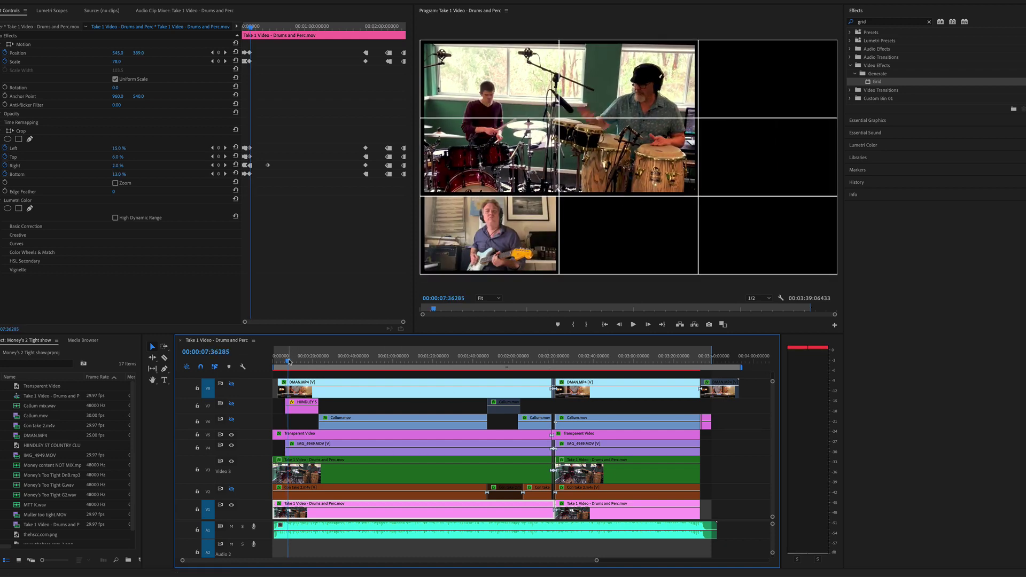
# - Play the guitarist's full-frame zoom around 1:41, then preview forward toward 2:02
pyautogui.moveTo(289, 363); pyautogui.dragTo(486, 358)
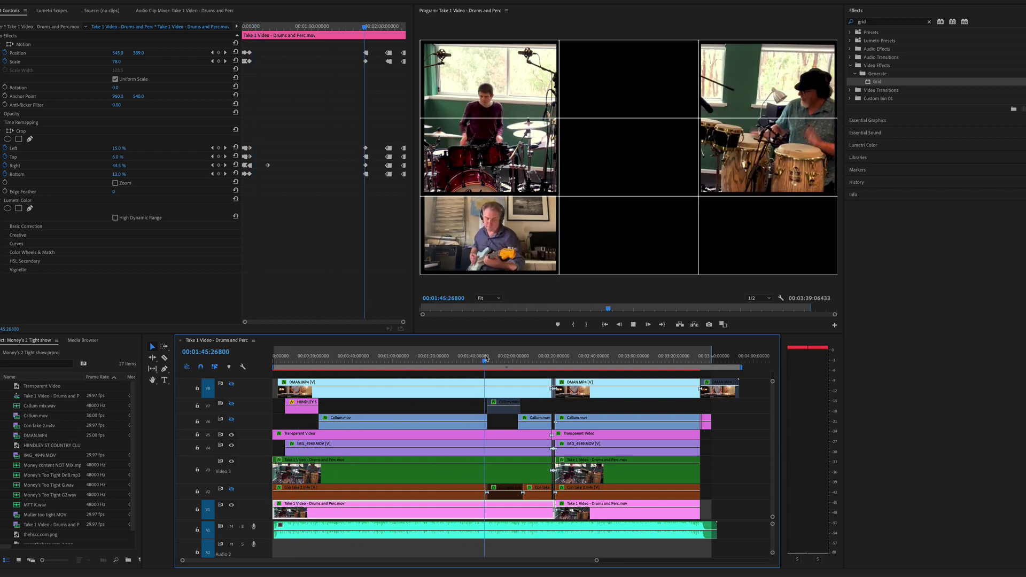
pyautogui.press('space')
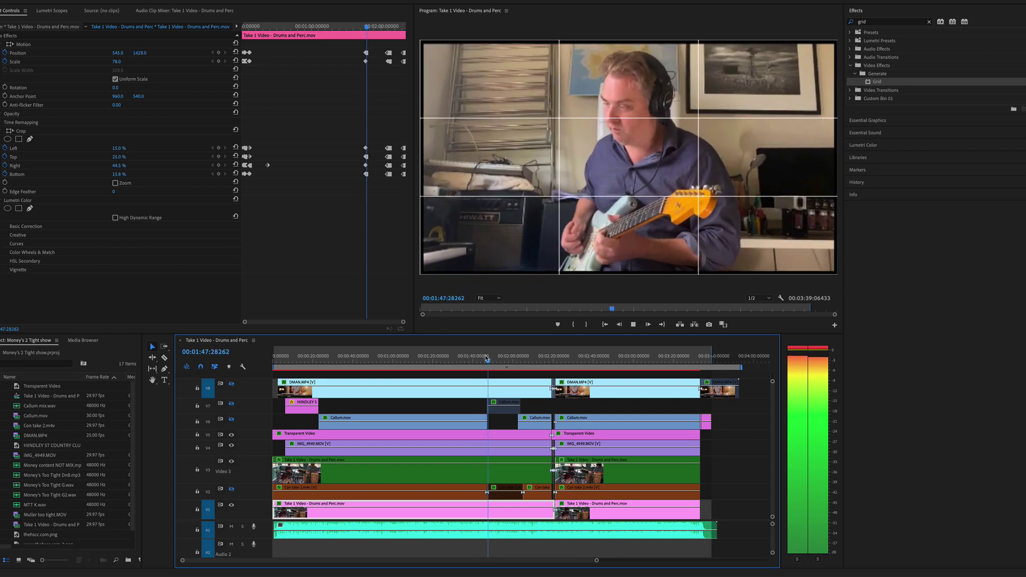
pyautogui.press('space')
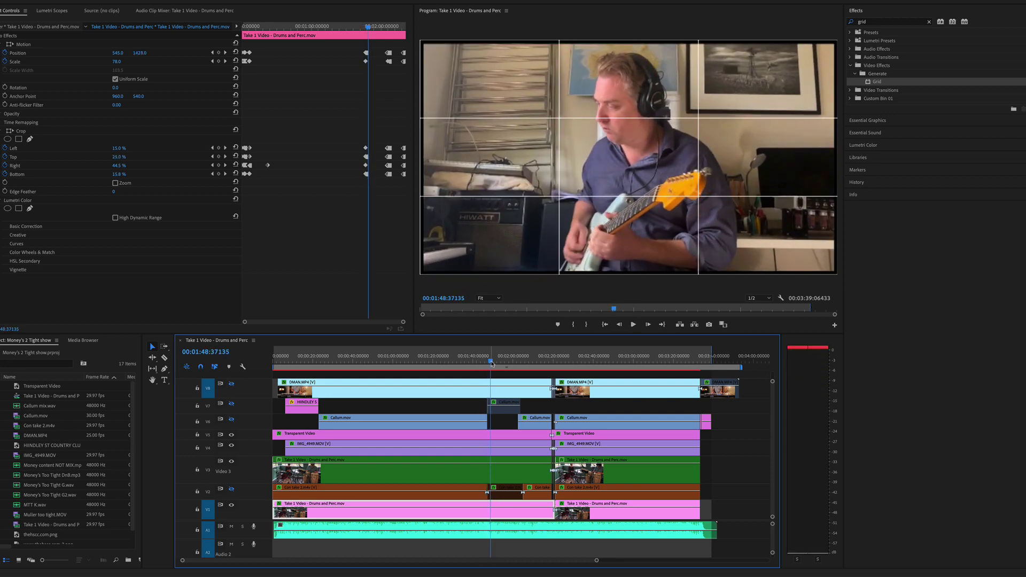
pyautogui.moveTo(492, 363)
pyautogui.mouseDown()
pyautogui.moveTo(520, 363)
pyautogui.moveTo(476, 364)
pyautogui.mouseUp()
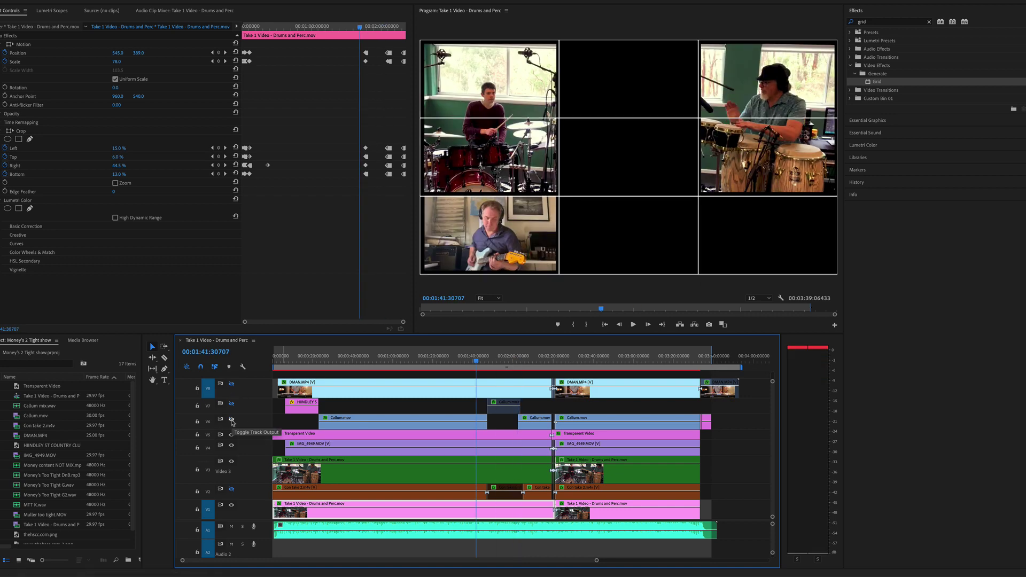
# - Turn on the singer's track and the remaining band tracks, then play the opening from about 7 seconds
pyautogui.click(232, 419)
pyautogui.moveTo(477, 362); pyautogui.dragTo(325, 362)
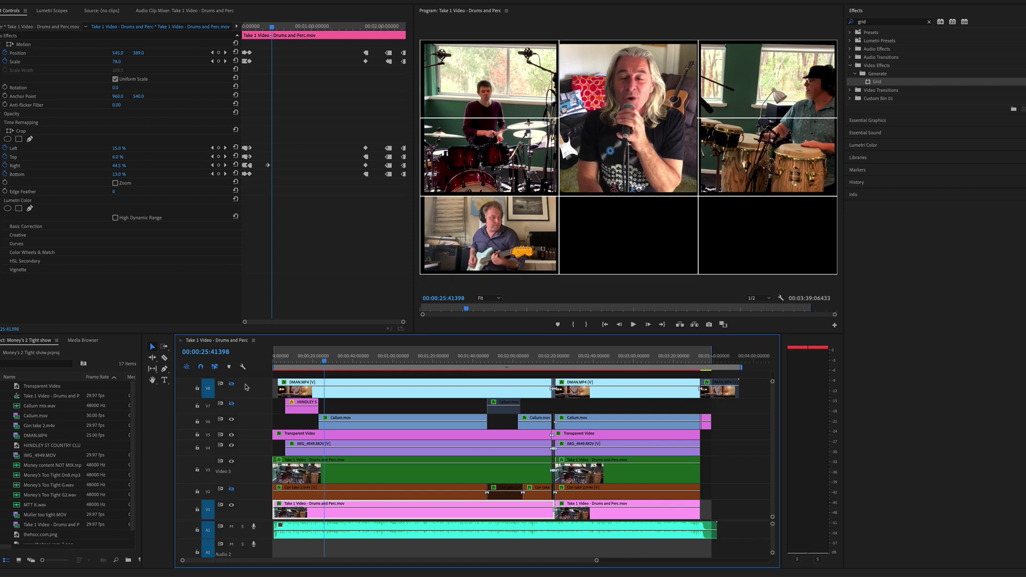
pyautogui.moveTo(324, 365); pyautogui.dragTo(287, 367)
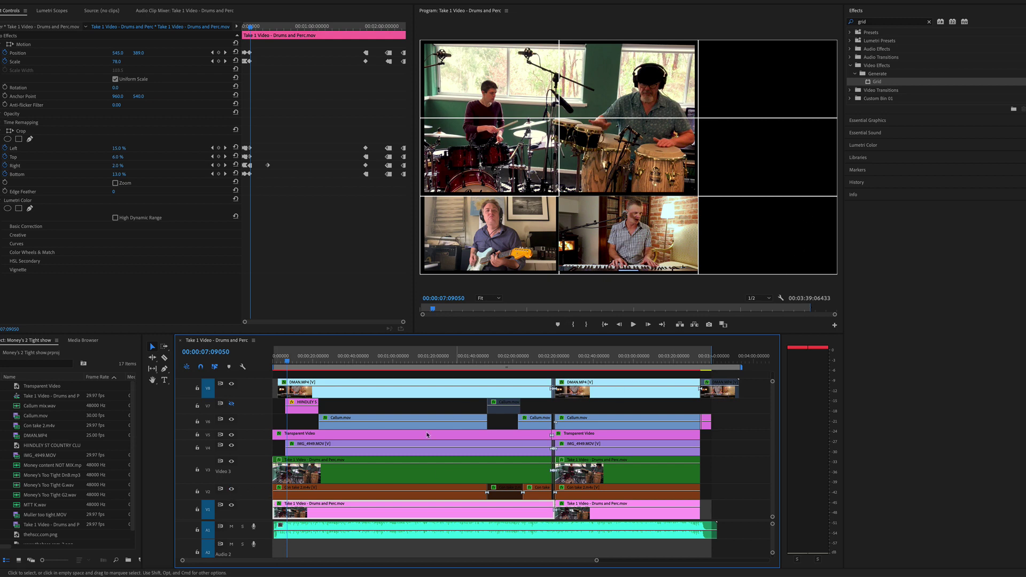
pyautogui.press('space')
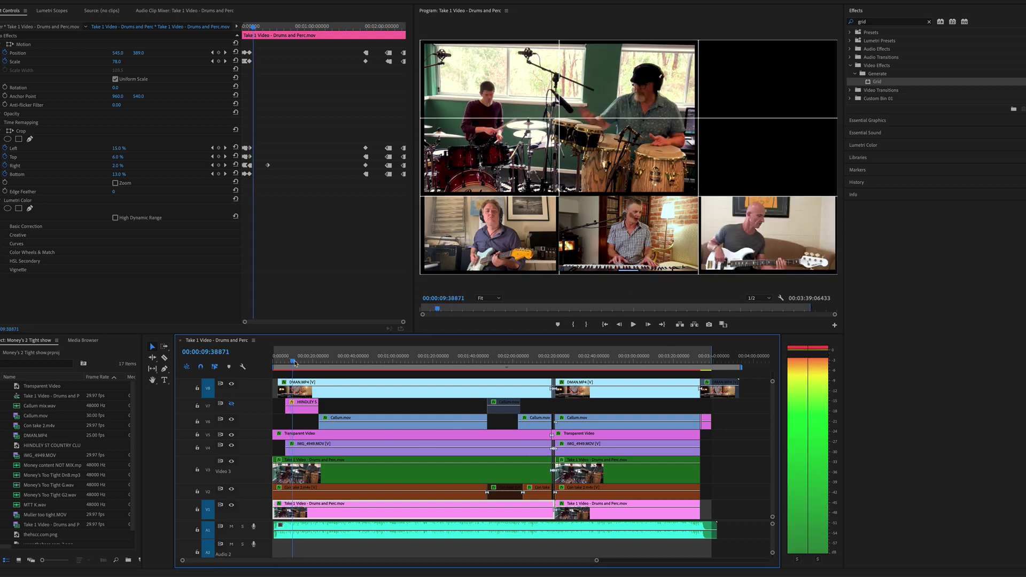
pyautogui.press('space')
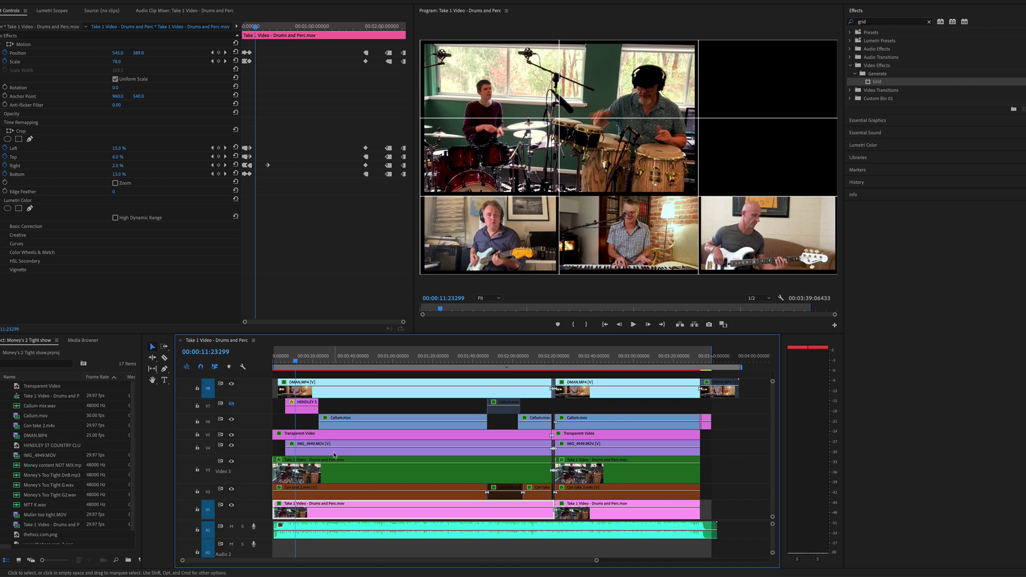
# - Hide V7's output, replay and preview the first 22 seconds, then turn V7 back on
pyautogui.click(232, 405)
pyautogui.click(285, 363)
pyautogui.press('space')
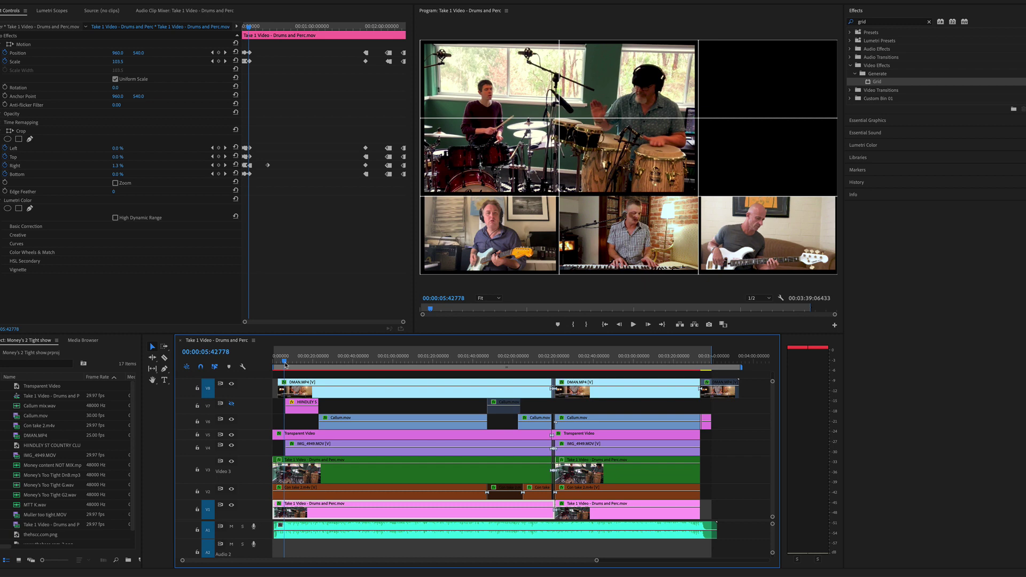
pyautogui.press('space')
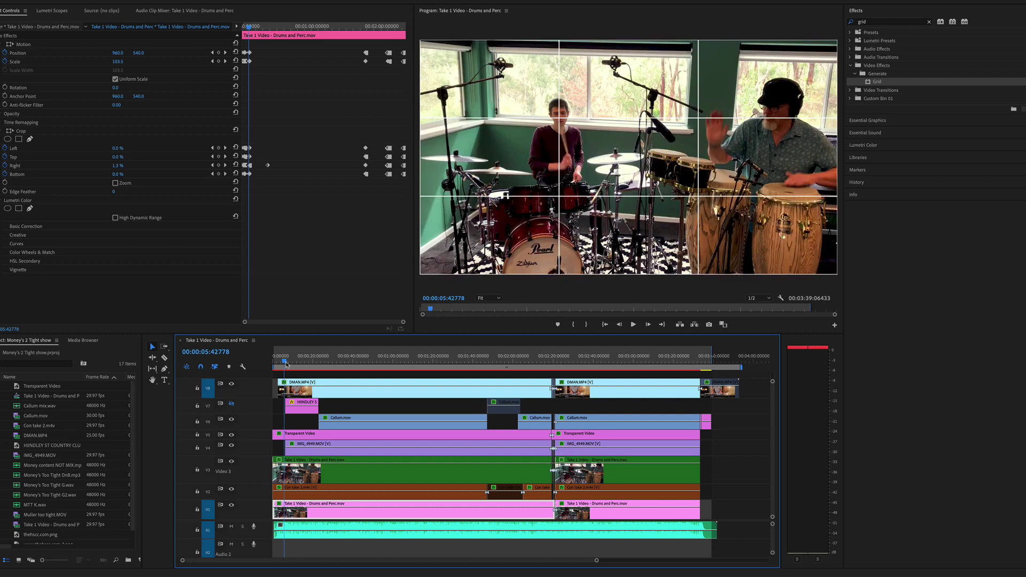
pyautogui.moveTo(286, 364); pyautogui.dragTo(290, 364)
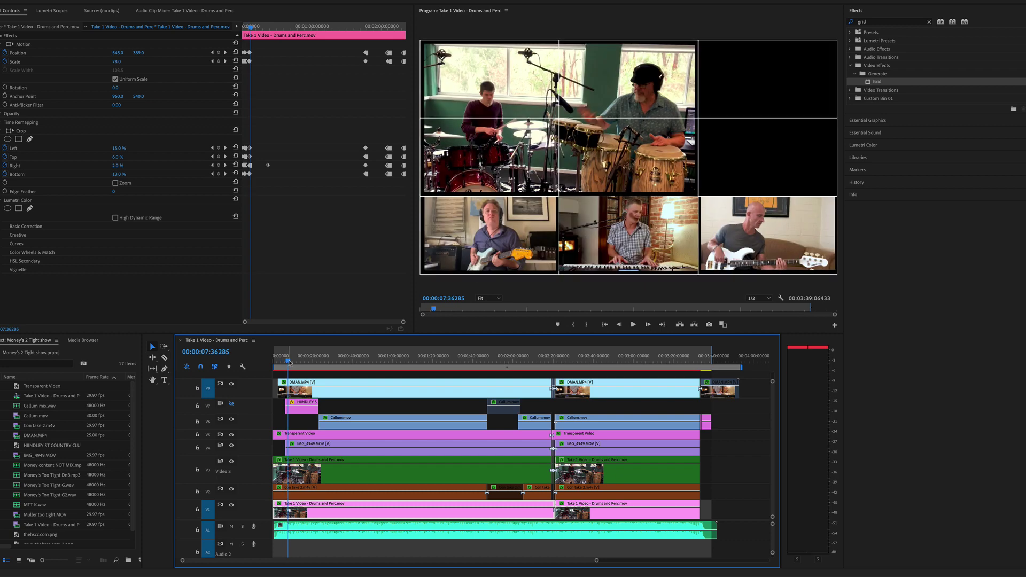
pyautogui.moveTo(289, 364)
pyautogui.mouseDown()
pyautogui.moveTo(318, 362)
pyautogui.moveTo(302, 362)
pyautogui.mouseUp()
pyautogui.click(232, 404)
pyautogui.click(232, 404)
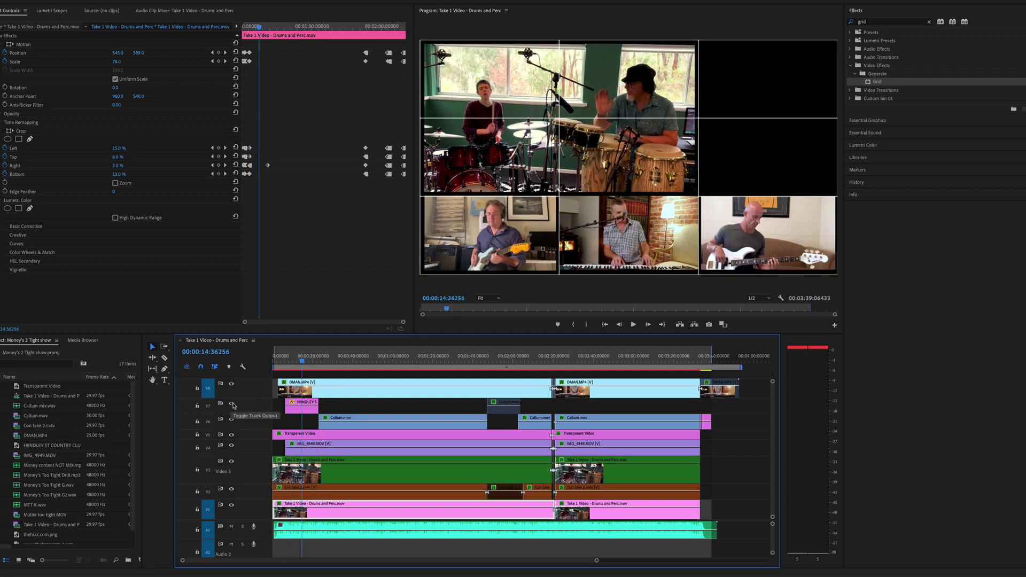
pyautogui.moveTo(303, 363); pyautogui.dragTo(314, 362)
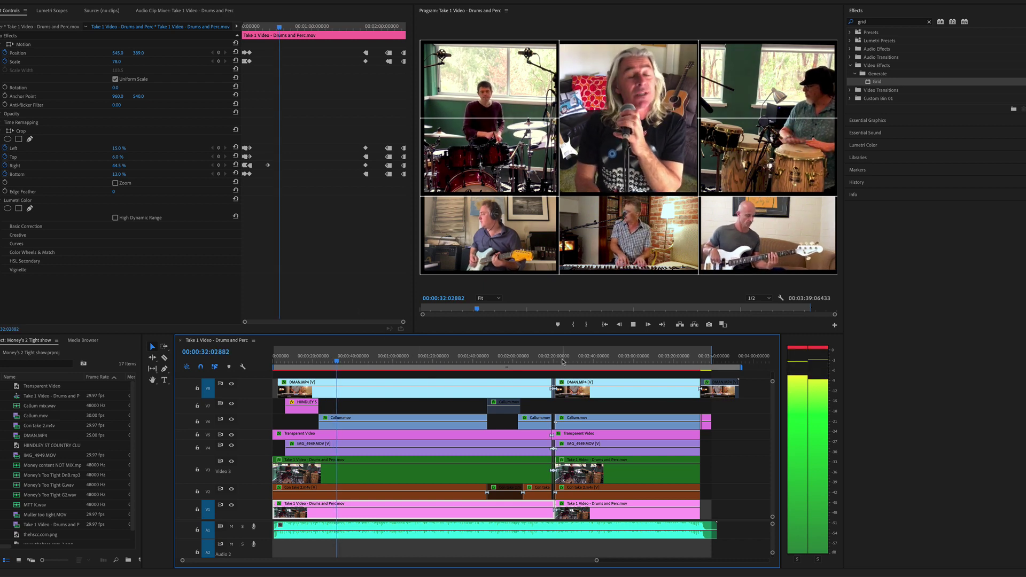
pyautogui.click(480, 359)
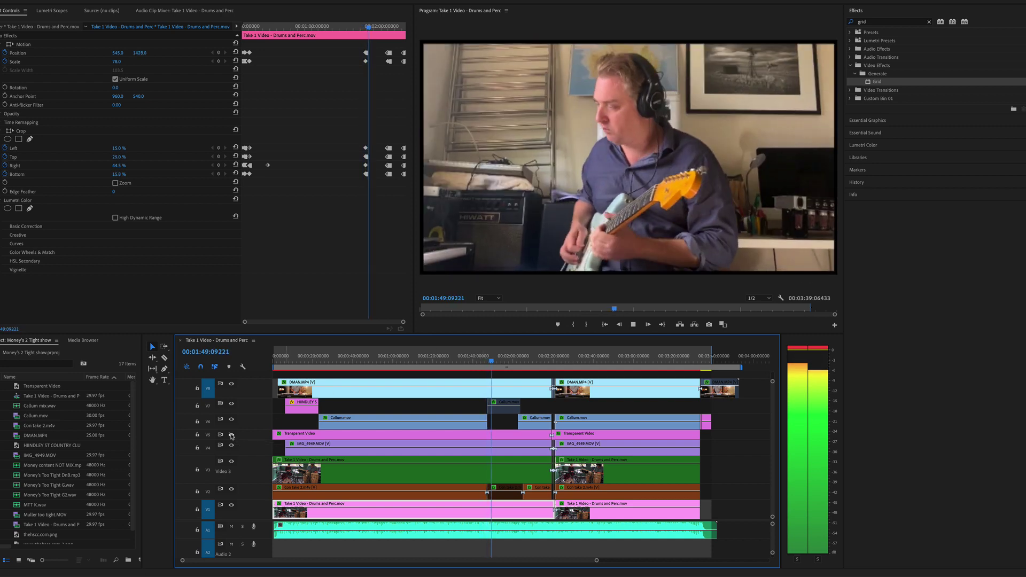
pyautogui.click(232, 435)
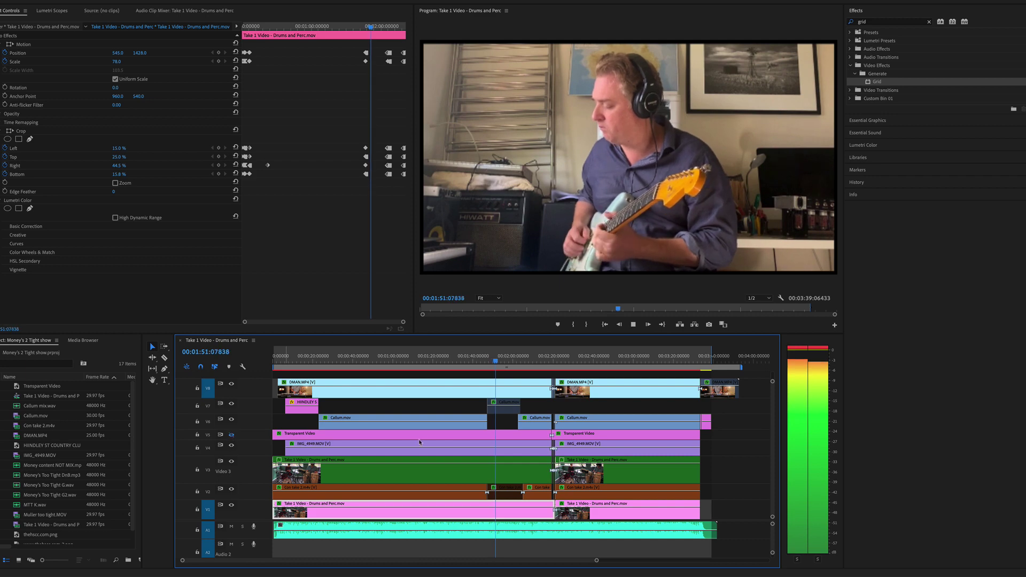
pyautogui.moveTo(513, 361); pyautogui.dragTo(516, 361)
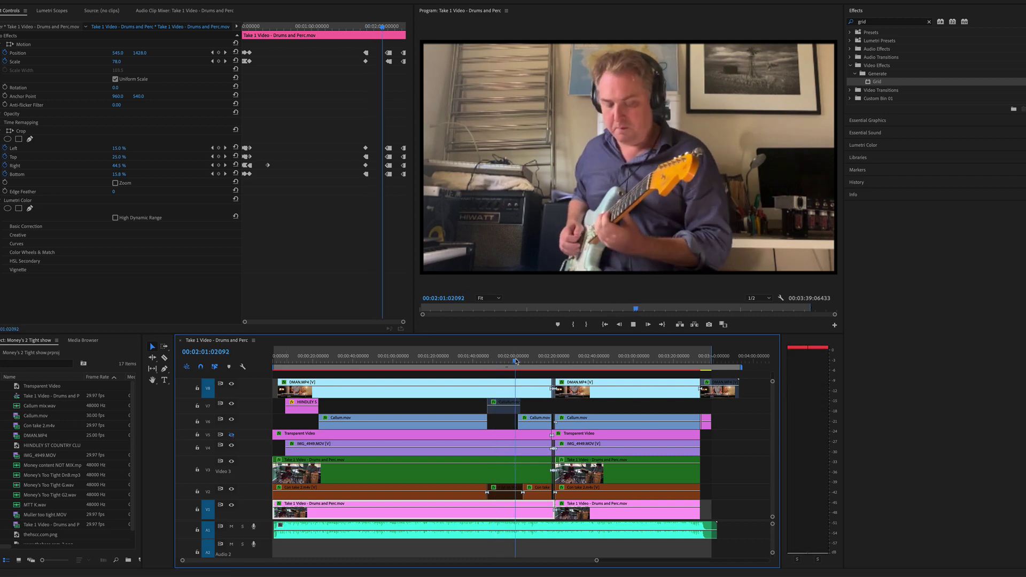
pyautogui.press('space')
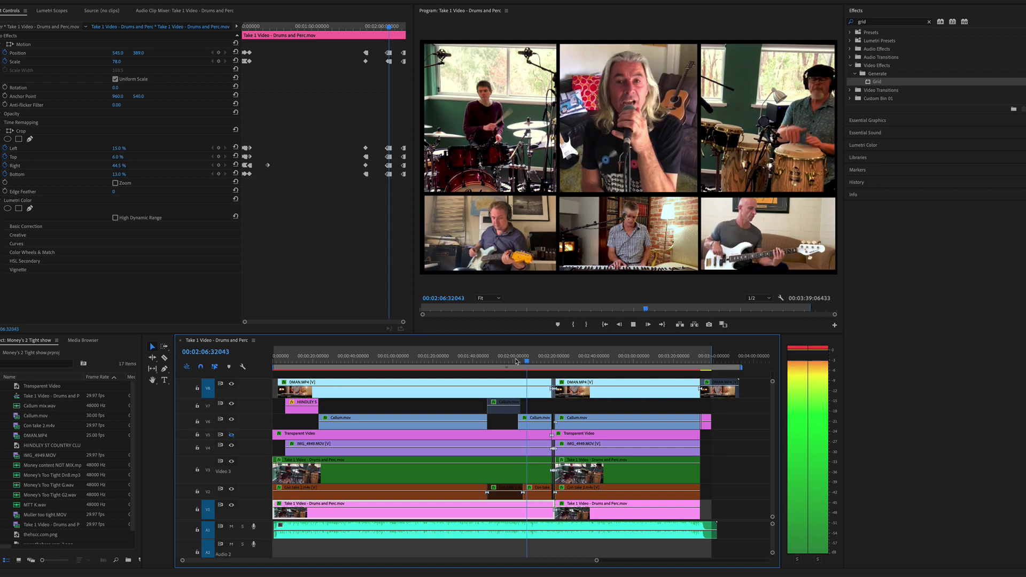
pyautogui.click(550, 361)
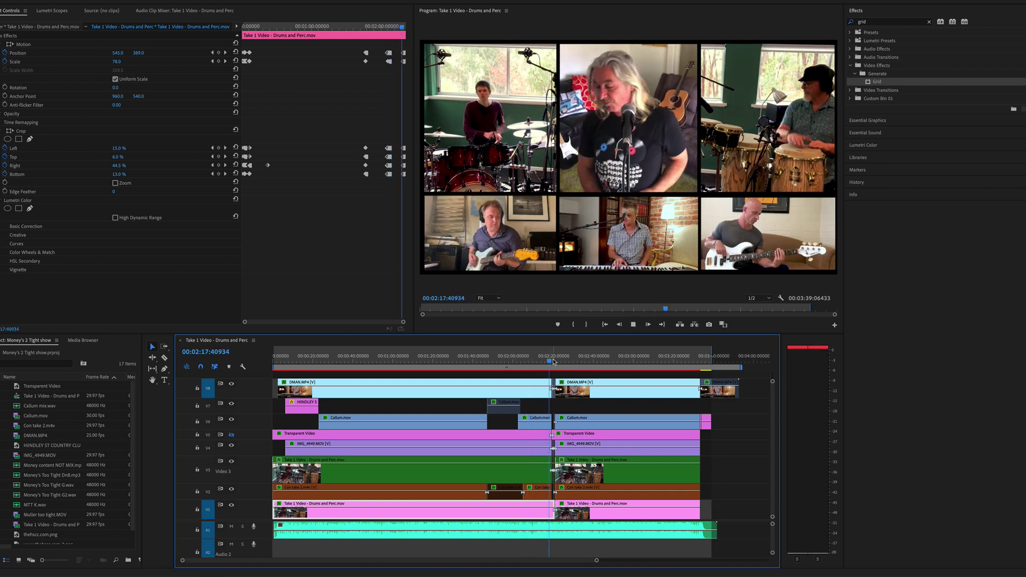
pyautogui.press('space')
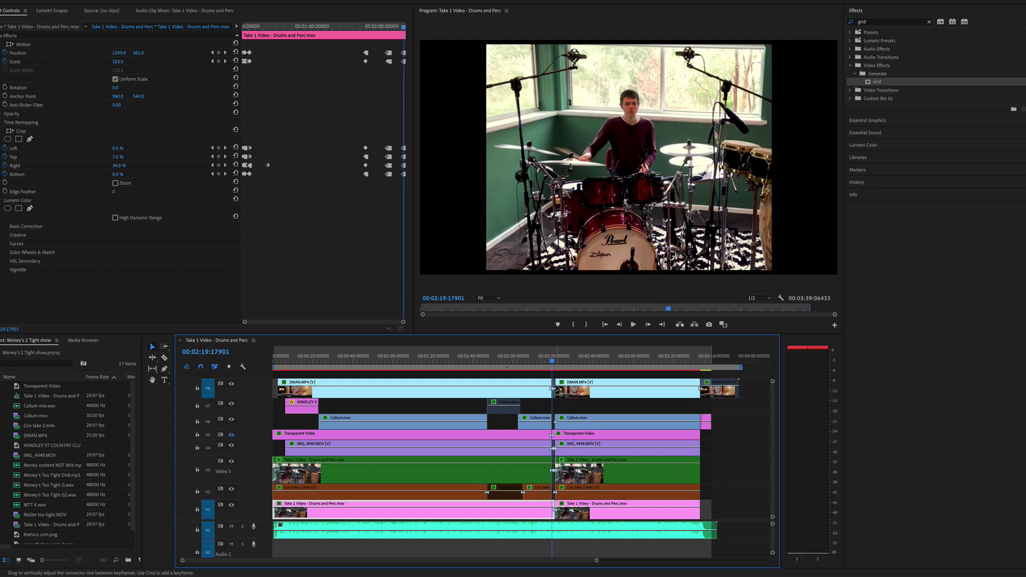
pyautogui.press('space')
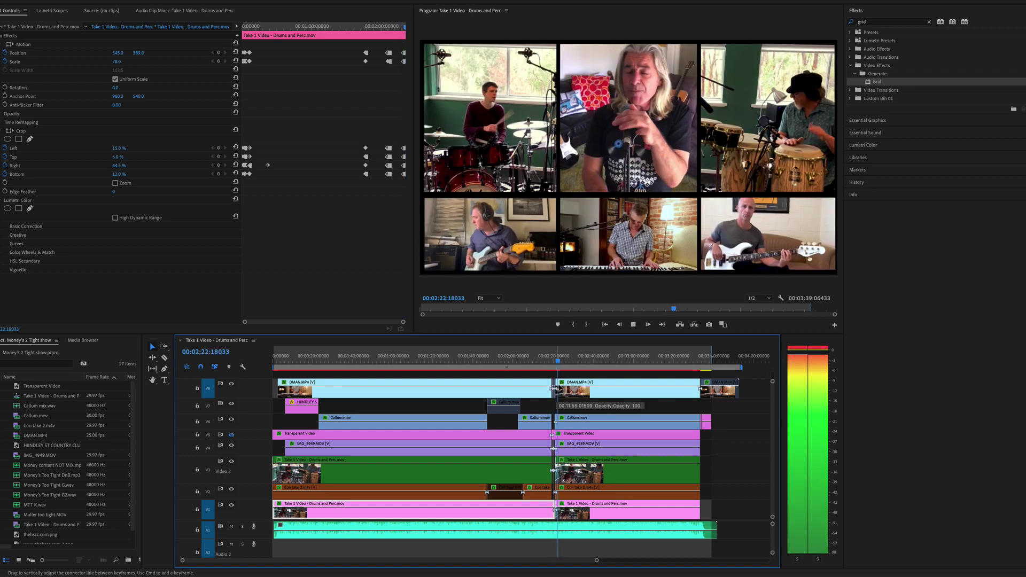
pyautogui.click(693, 362)
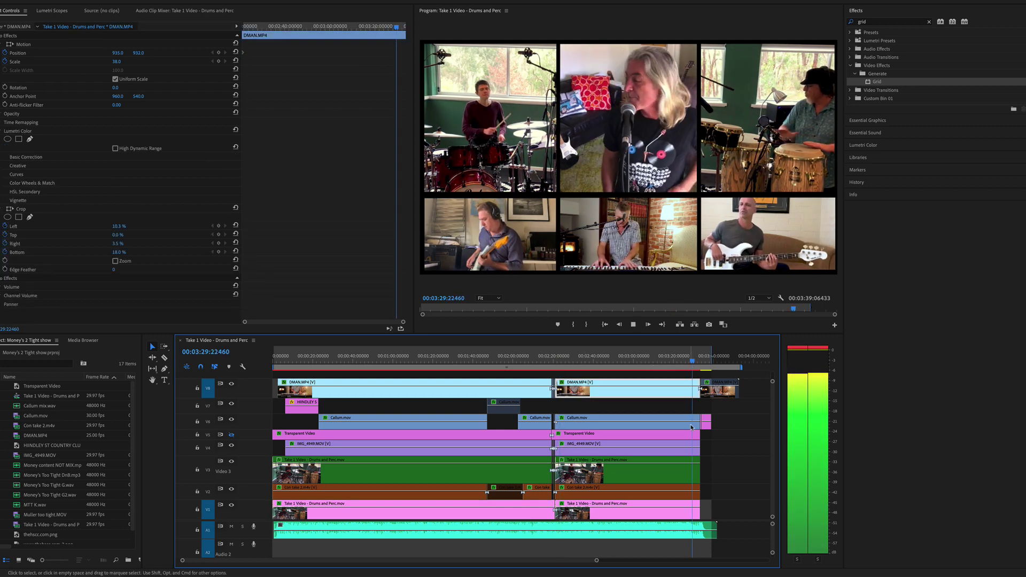
# - Zoom in near the end and play the last seconds, then select the thehscc.com.png end card
pyautogui.press('space')
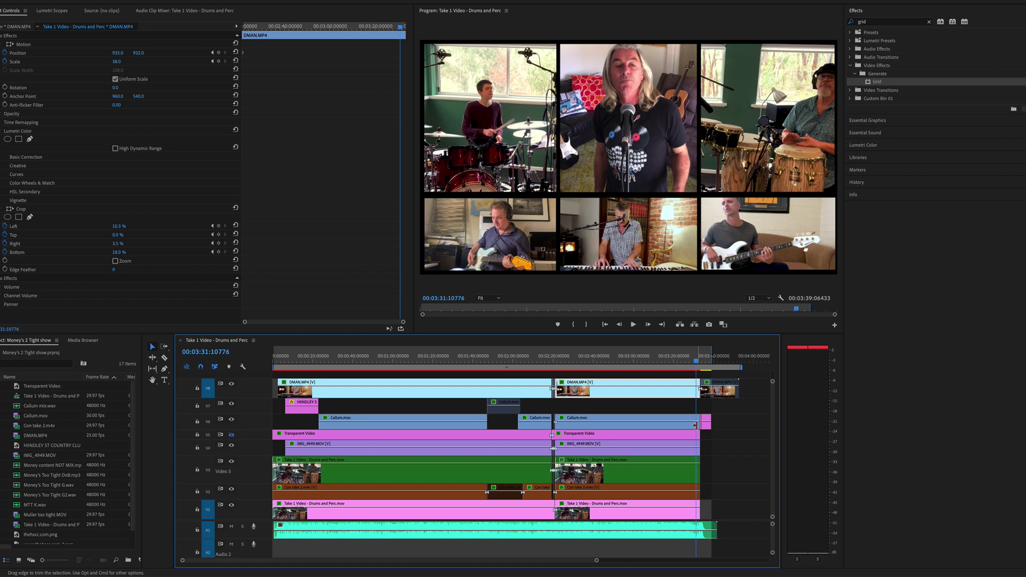
pyautogui.press('=')
pyautogui.press('=')
pyautogui.press('=')
pyautogui.press('=')
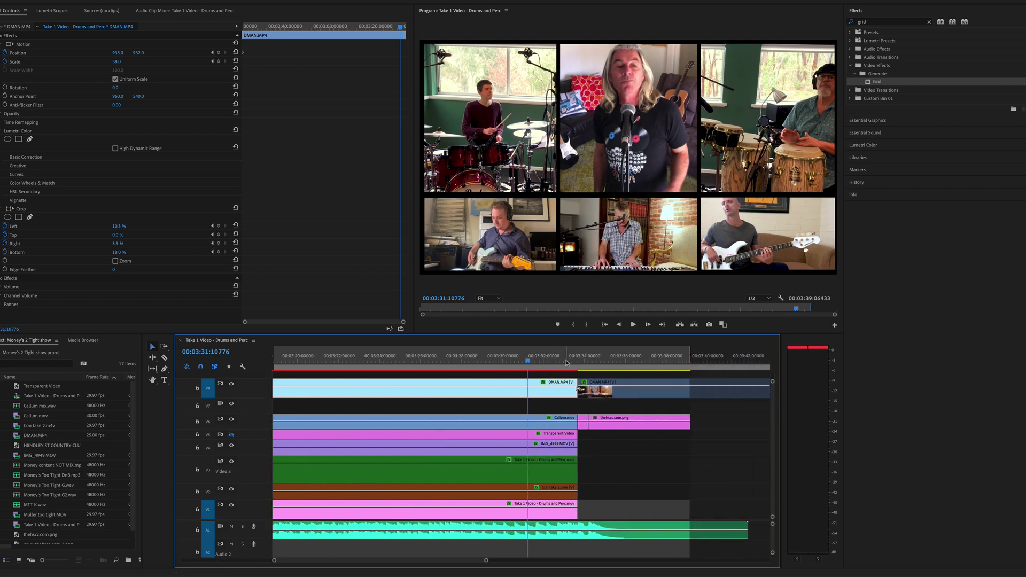
pyautogui.press('space')
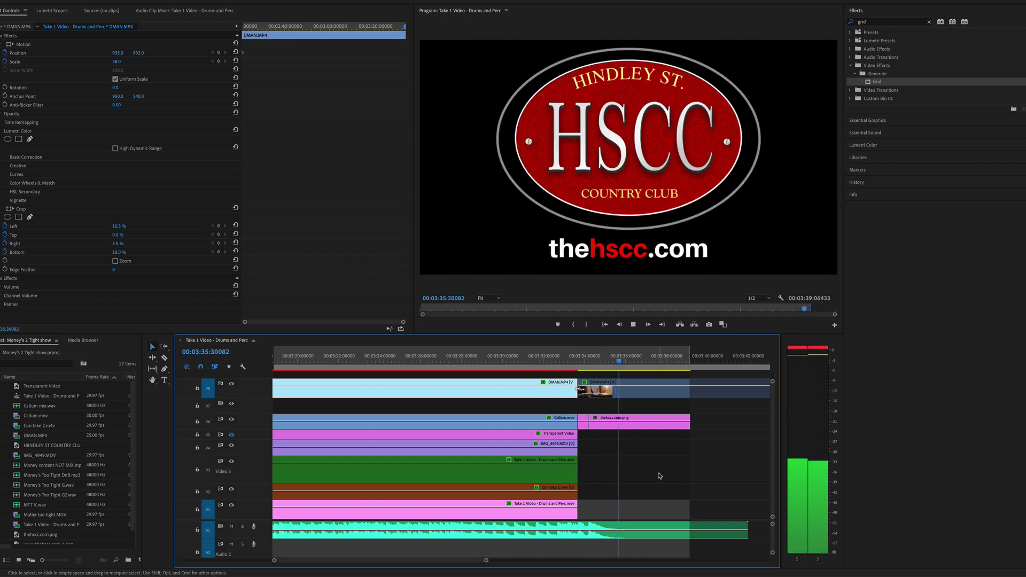
pyautogui.click(645, 423)
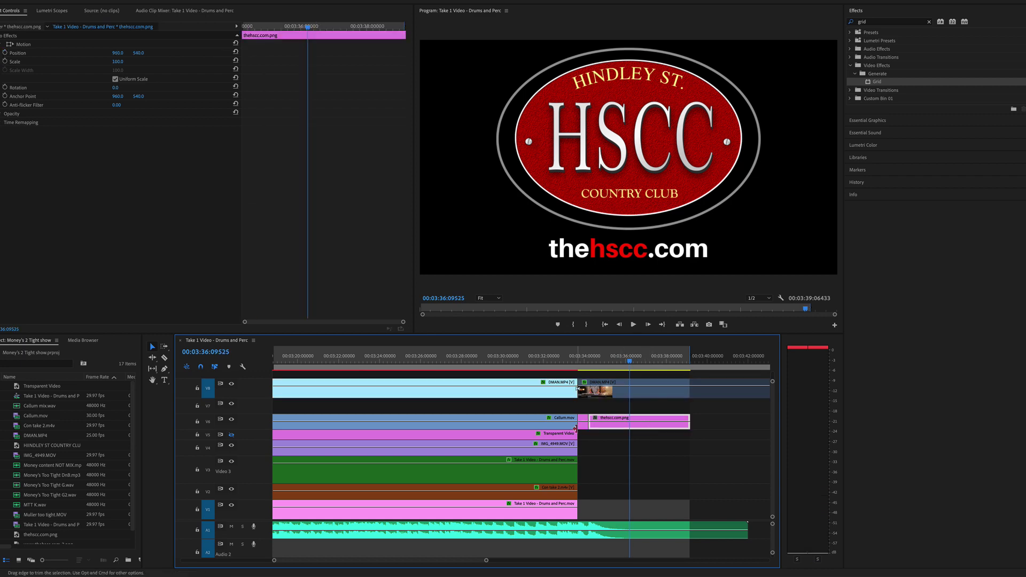
# - Fit the whole sequence in the timeline, adjusting zoom to show the sequence end
pyautogui.scroll(5, 577, 431)
pyautogui.press('\\')
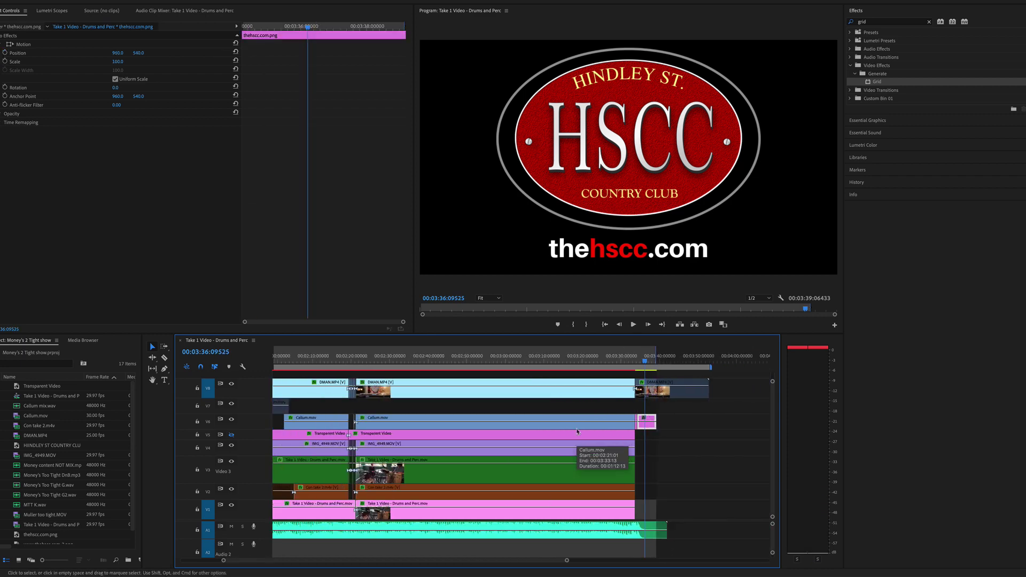
pyautogui.press('-')
pyautogui.press('-')
pyautogui.press('-')
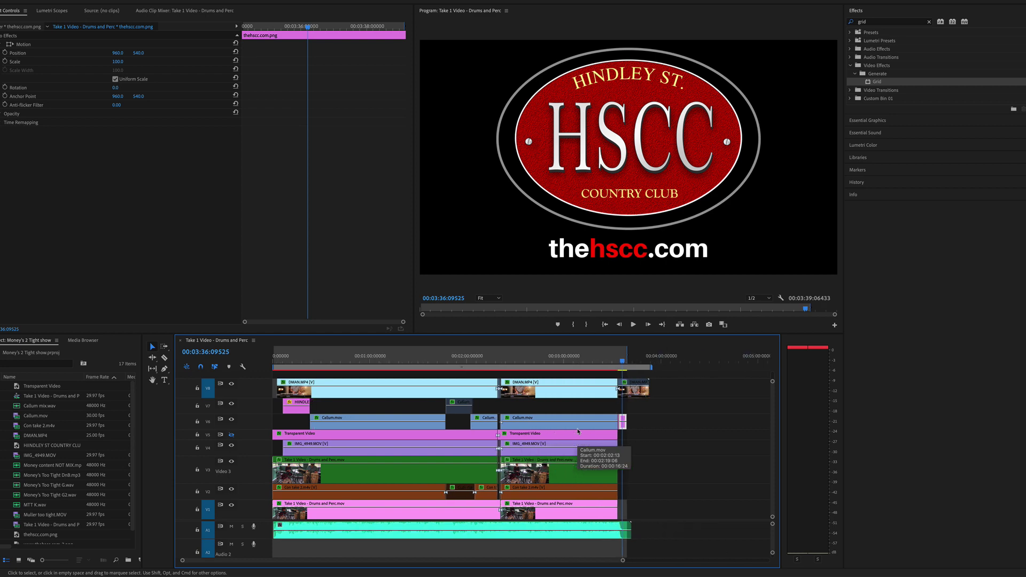
pyautogui.press('-')
pyautogui.press('-')
pyautogui.press('-')
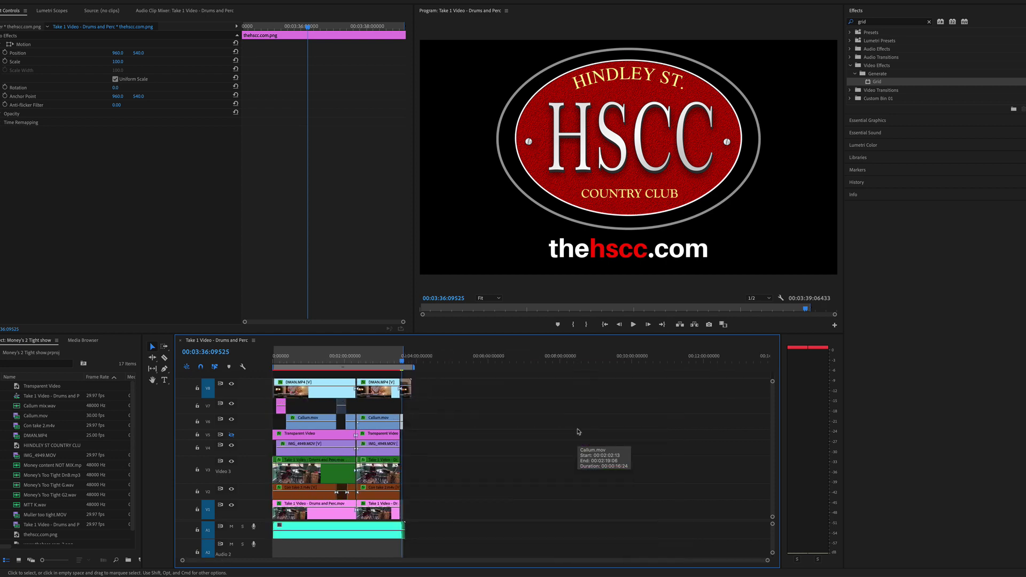
pyautogui.press('=')
pyautogui.press('=')
pyautogui.press('=')
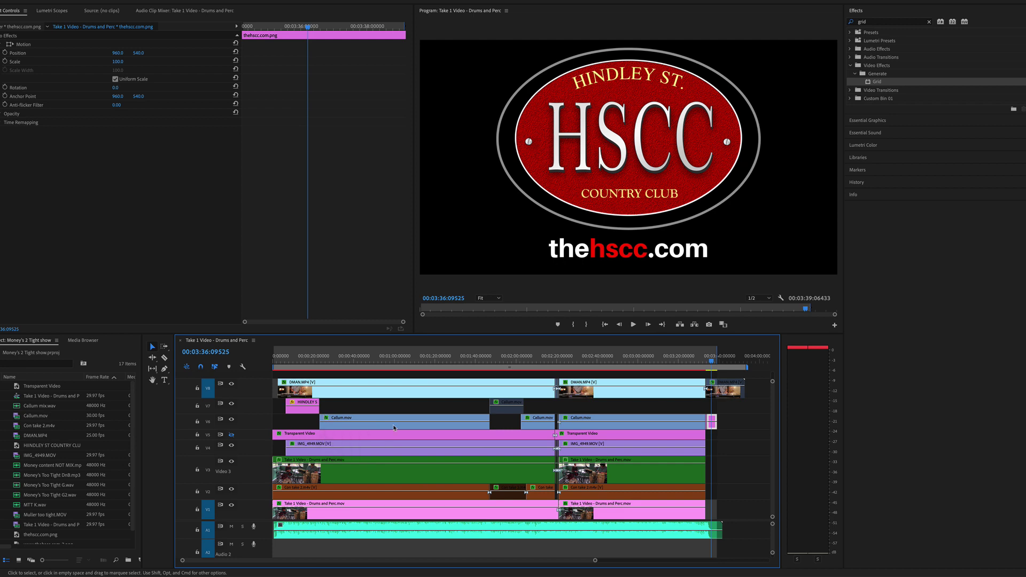
pyautogui.press('=')
pyautogui.press('=')
pyautogui.press('=')
pyautogui.press('-')
pyautogui.press('-')
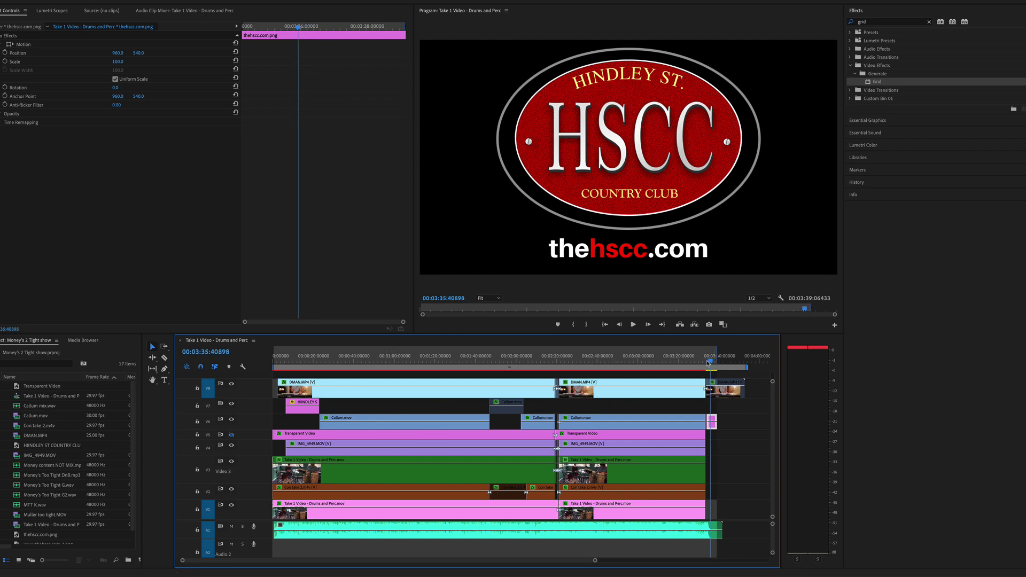
# - Move the playhead from about 3:02 back to 1:40, then switch to Logic Pro
pyautogui.click(643, 363)
pyautogui.click(476, 363)
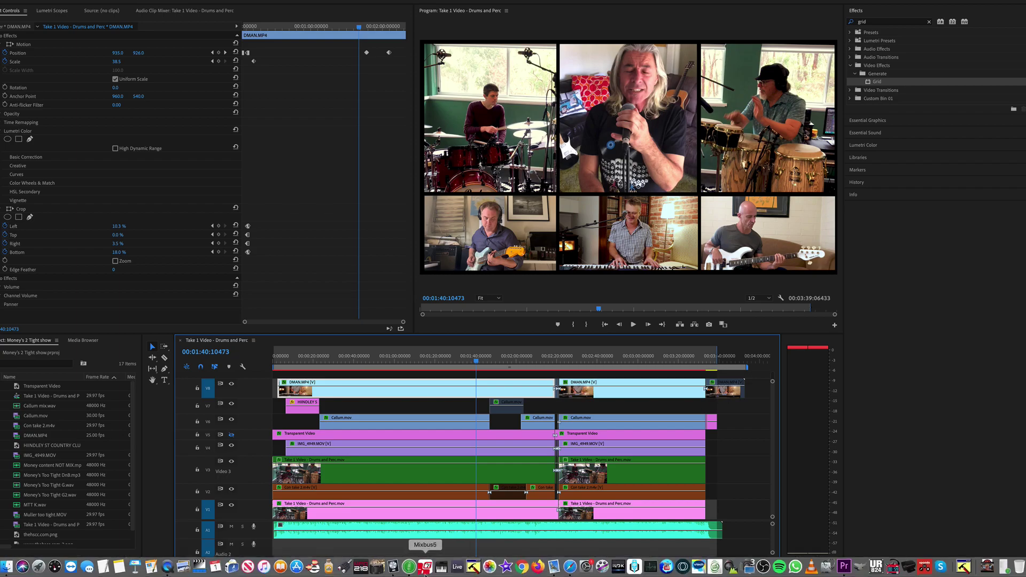
pyautogui.click(393, 566)
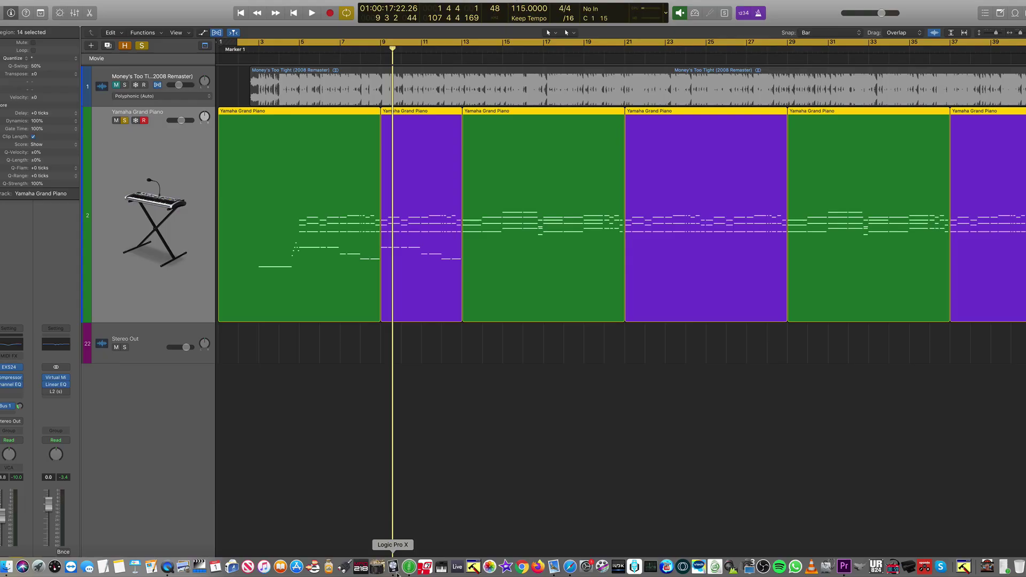
# - Unsolo and mute the Yamaha Grand Piano track, show hidden tracks, and zoom to fit all 24
pyautogui.click(124, 120)
pyautogui.click(117, 120)
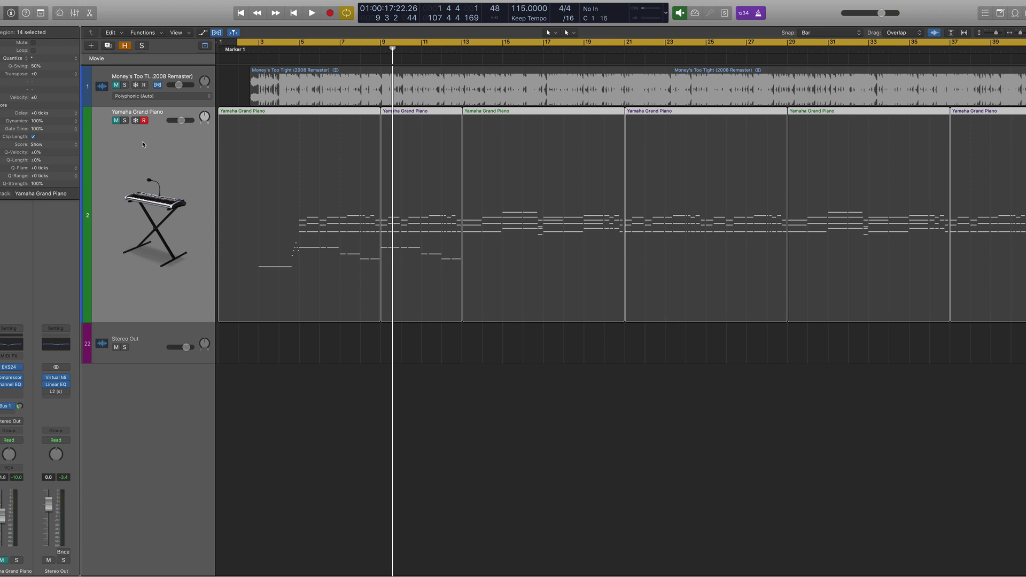
pyautogui.click(126, 47)
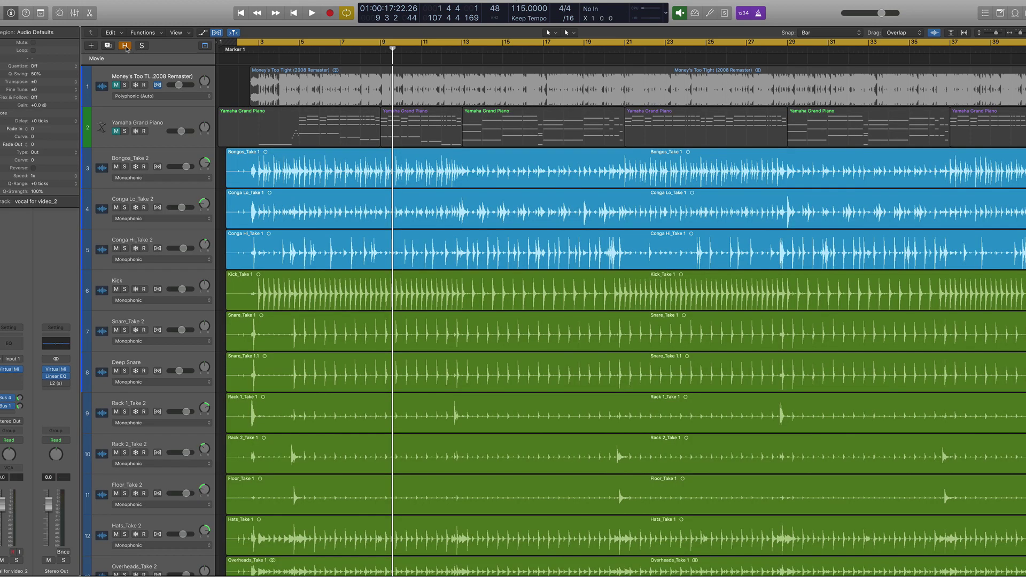
pyautogui.press('Down')
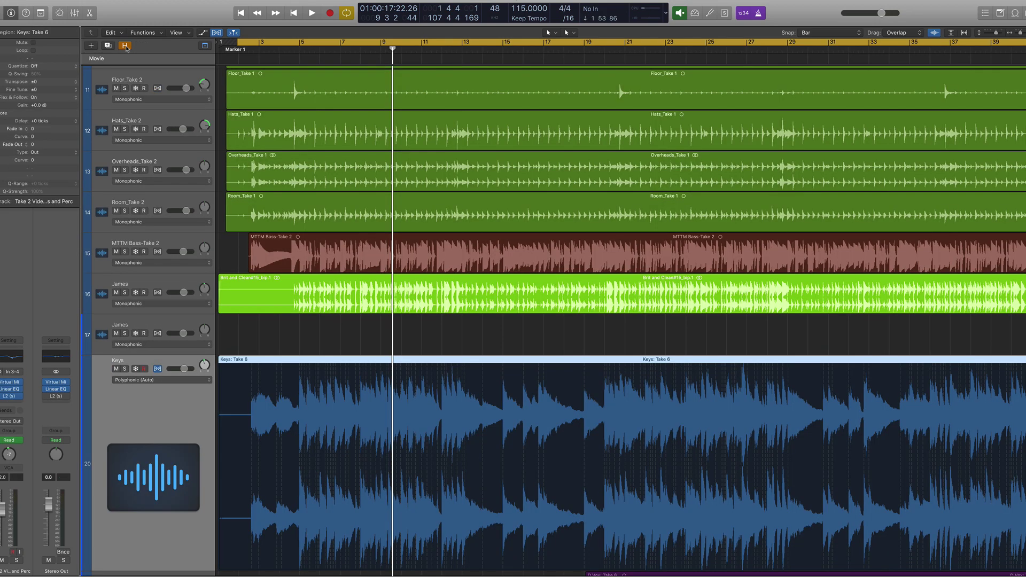
pyautogui.keyDown('ctrl'); pyautogui.keyDown('alt'); pyautogui.click(247, 332); pyautogui.keyUp('alt'); pyautogui.keyUp('ctrl')
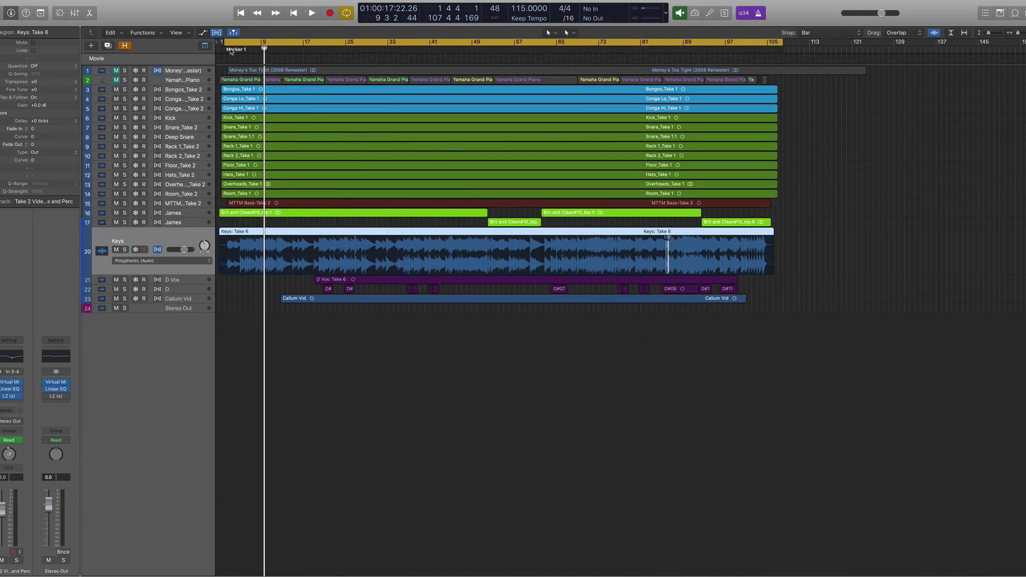
# - Play the song from bar 1 and audition the MTTM bass track in solo
pyautogui.press('Return')
pyautogui.press('space')
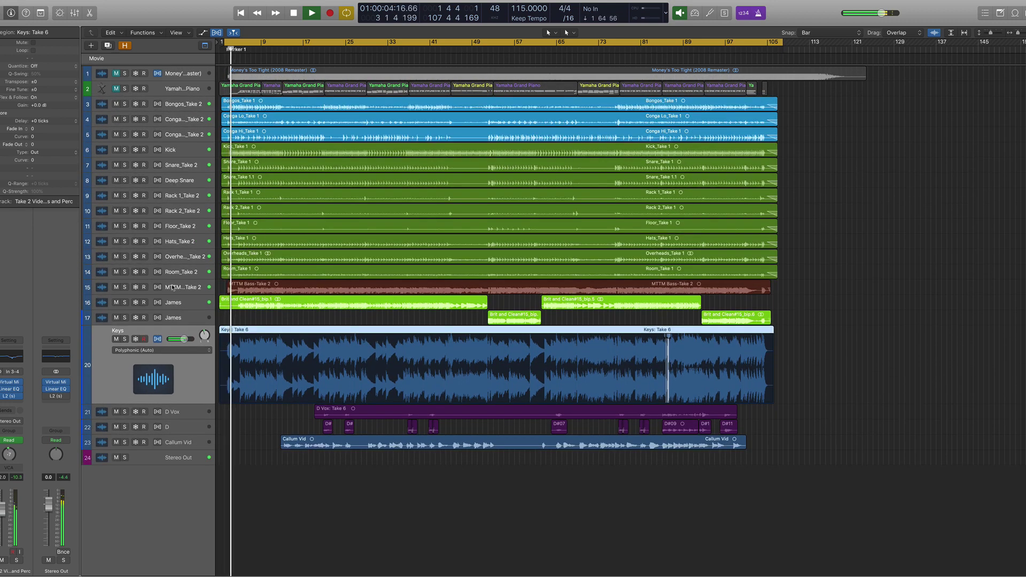
pyautogui.press('space')
pyautogui.click(124, 287)
pyautogui.press('space')
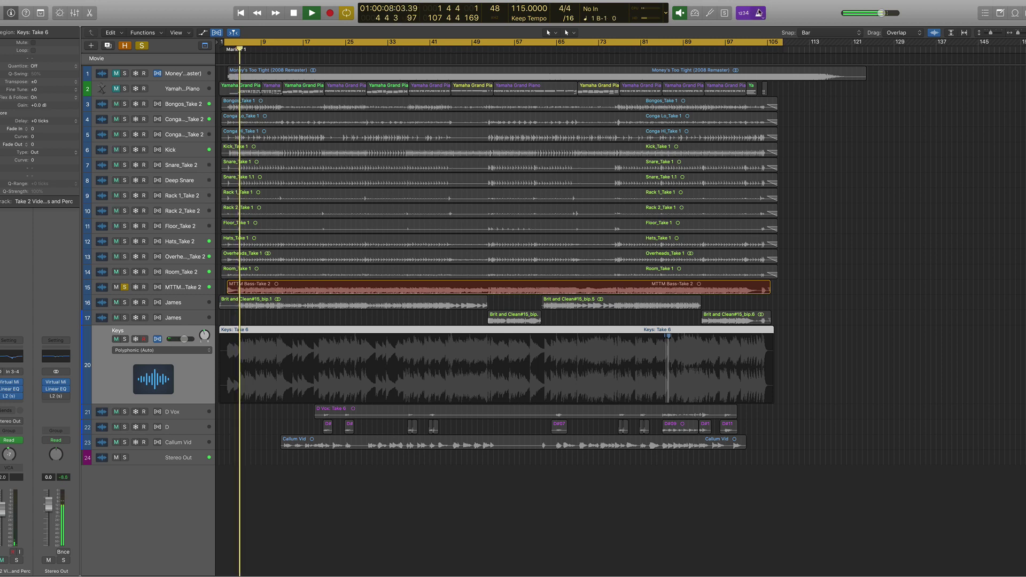
# - Add James, Keys, D Vox and Callum Vid to the solo, clear all solos, and enlarge Bongos_Take 2
pyautogui.click(125, 303)
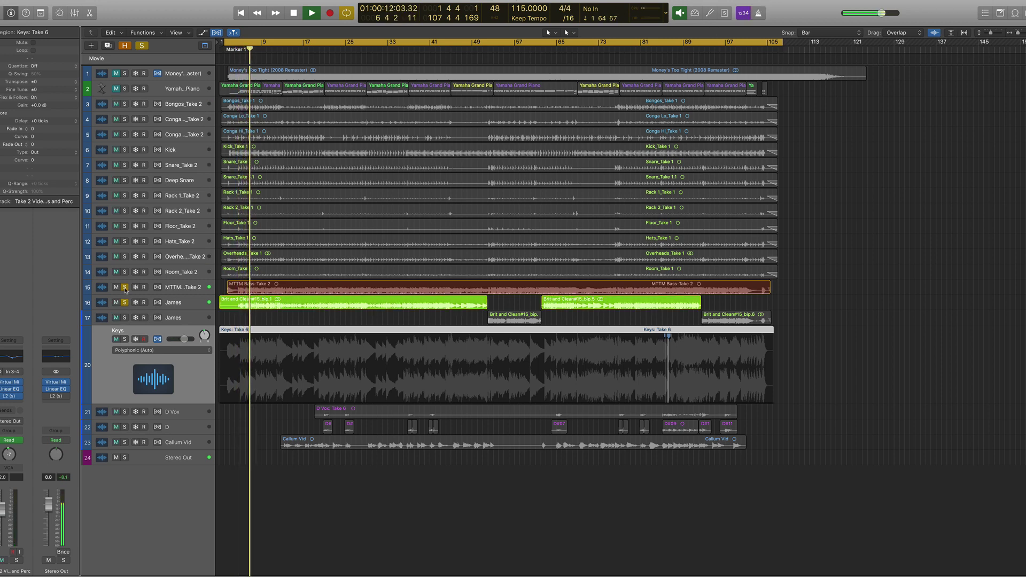
pyautogui.click(125, 339)
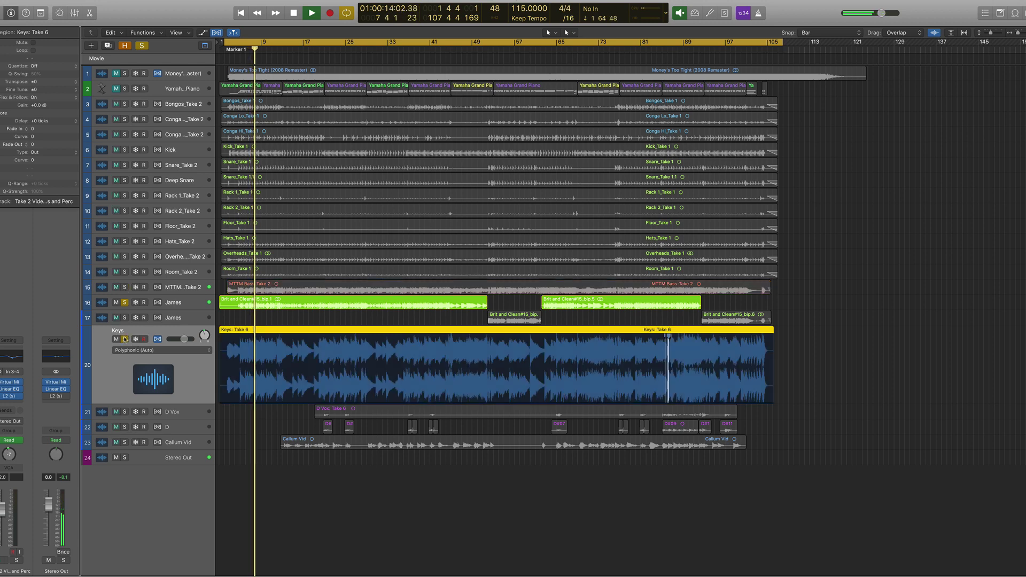
pyautogui.click(124, 412)
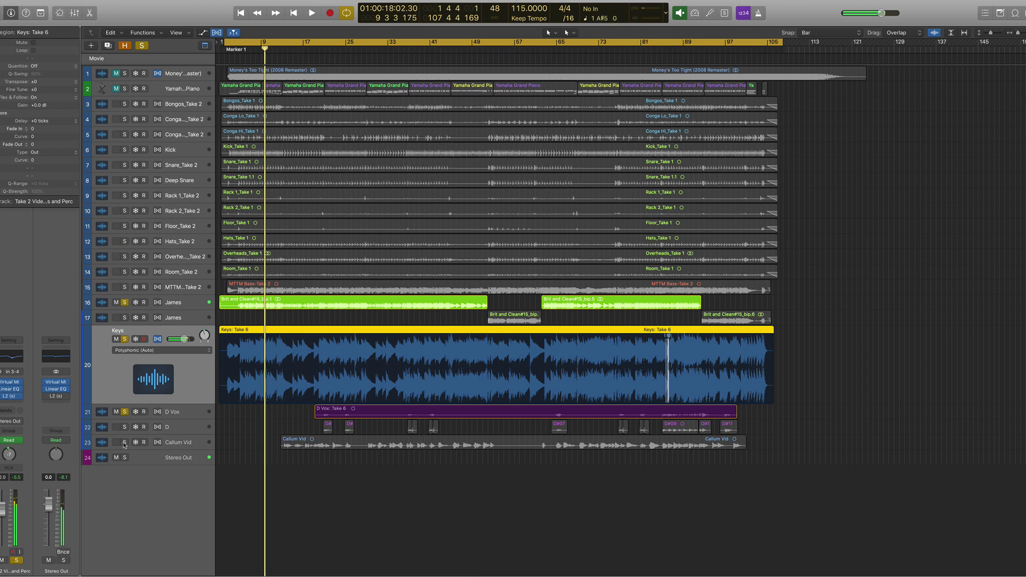
pyautogui.click(125, 442)
pyautogui.keyDown('alt'); pyautogui.click(125, 442); pyautogui.keyUp('alt')
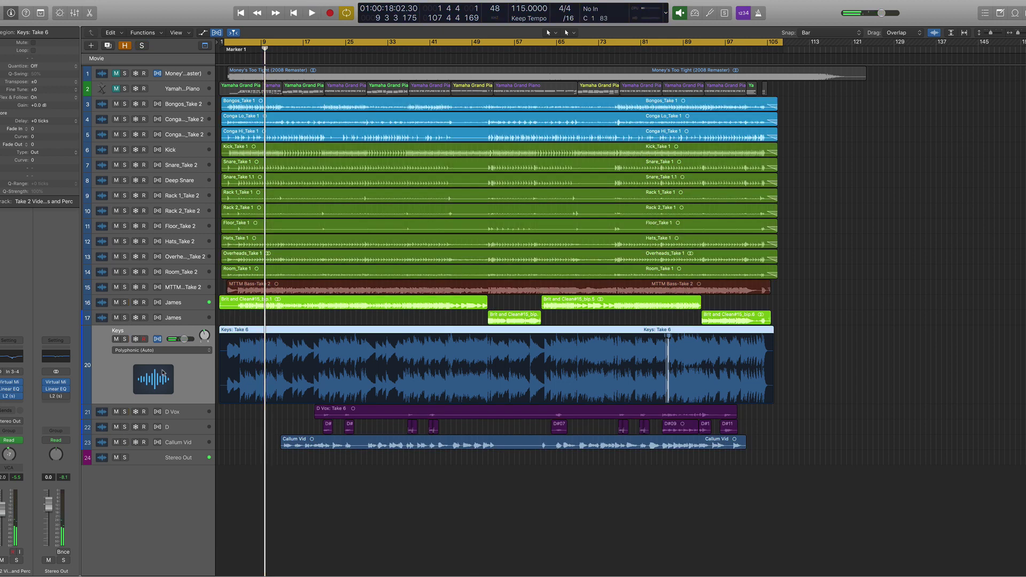
pyautogui.click(187, 105)
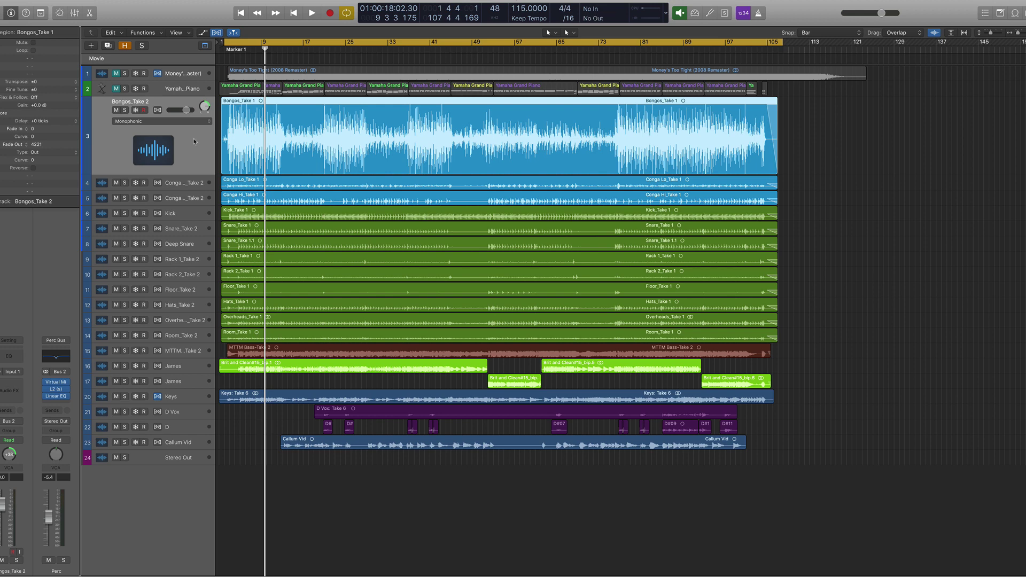
pyautogui.hotkey('ctrl', 'z')
pyautogui.click(187, 152)
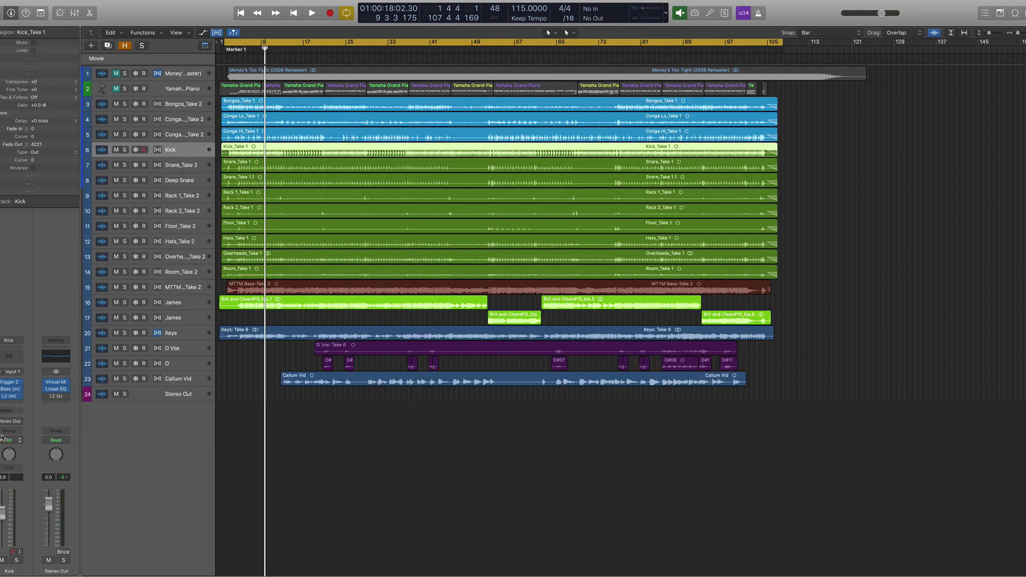
pyautogui.click(183, 167)
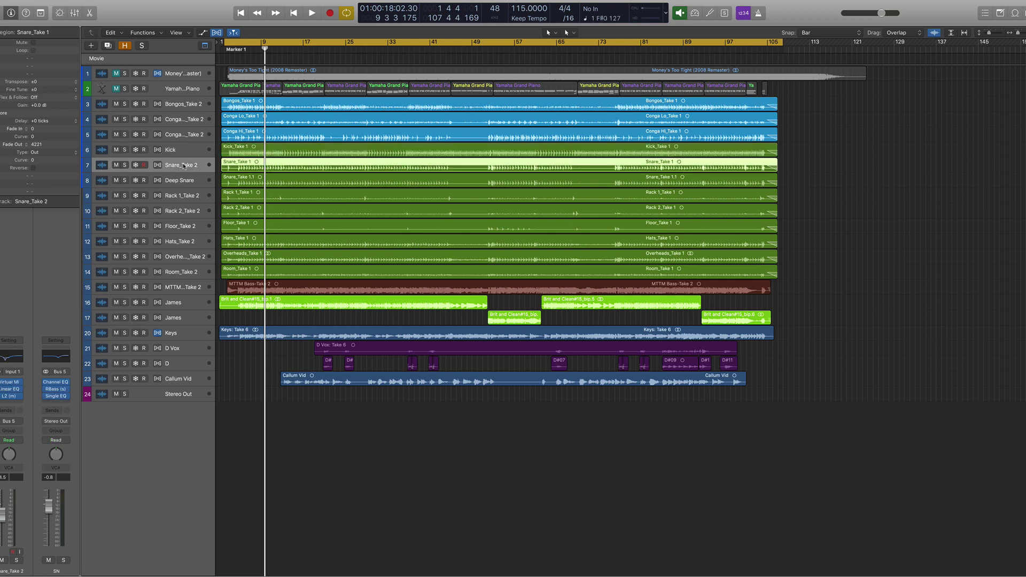
pyautogui.click(183, 197)
pyautogui.click(181, 213)
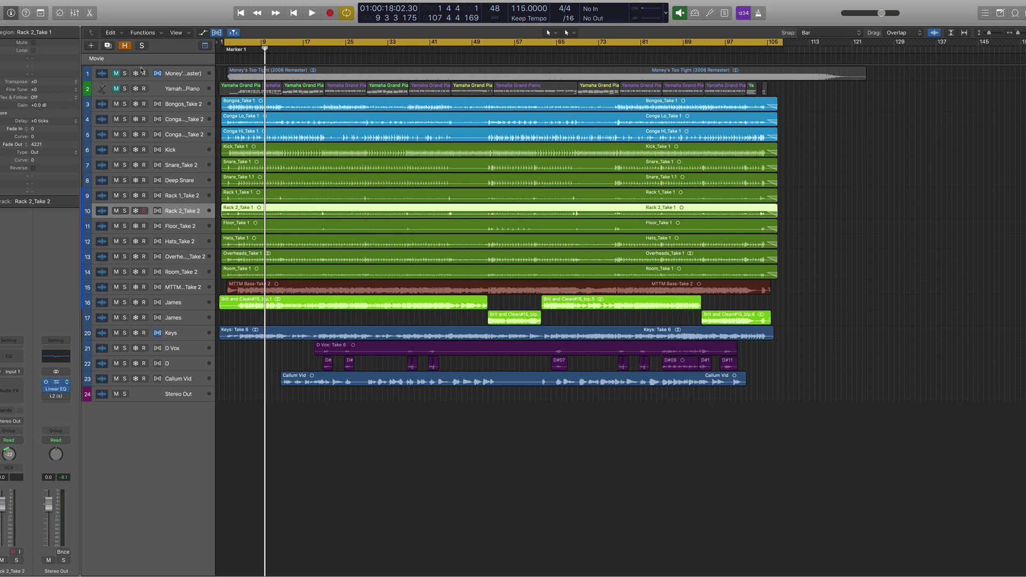
pyautogui.click(55, 382)
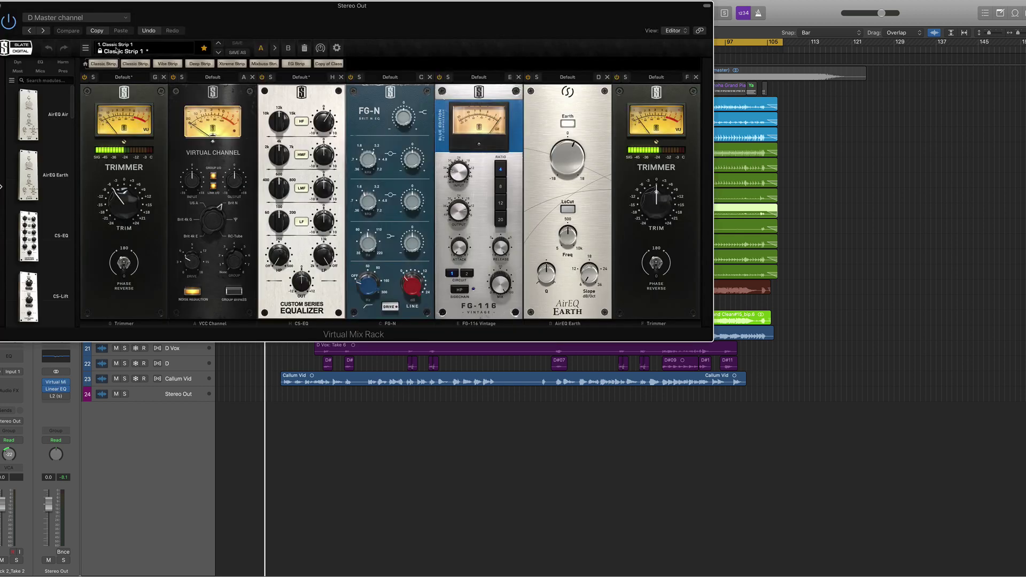
pyautogui.click(2, 8)
# - Deselect the Rack 2 regions by clicking empty space in the arrangement
pyautogui.click(791, 113)
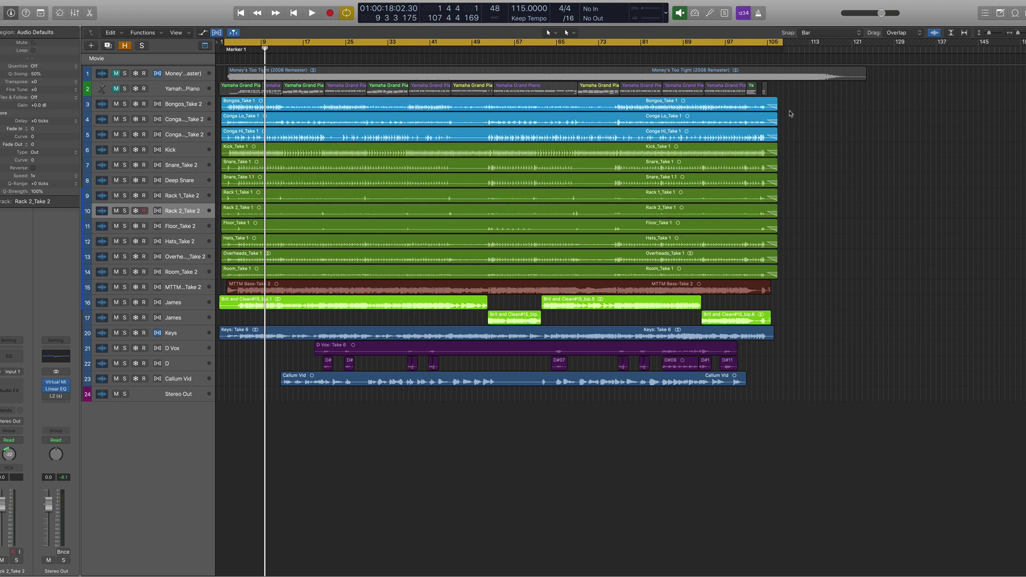